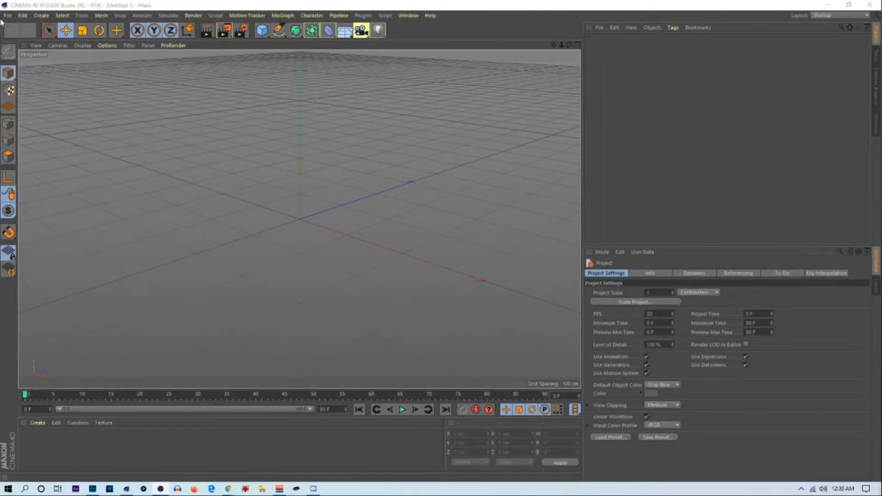
Step: Open the SNEAK SPECIAL.c4d project file from the desktop
{"action": "left_click", "coordinate": [8, 17]}
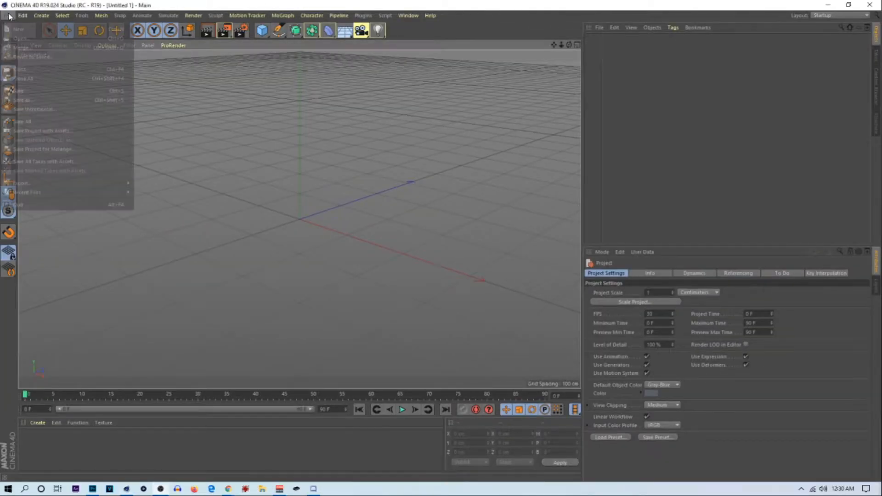
{"action": "left_click", "coordinate": [20, 38]}
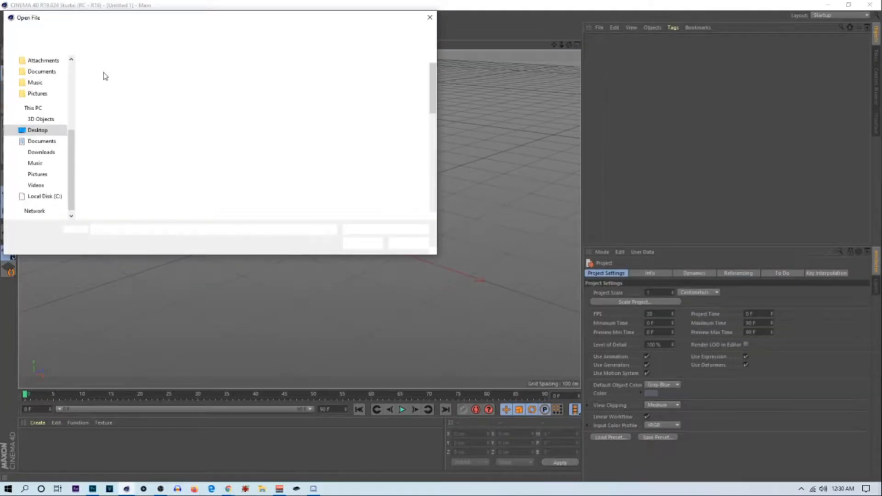
{"action": "double_click", "coordinate": [129, 144]}
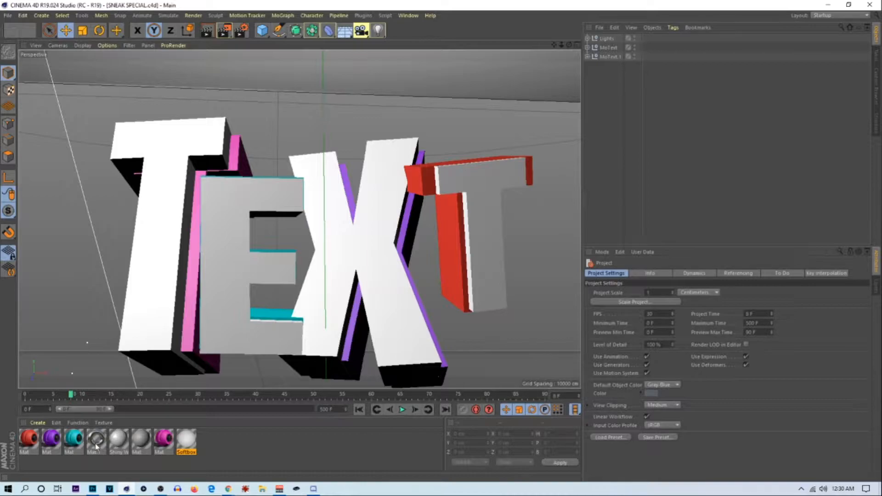
Step: Delete the existing MoText and MoText.1 text groups from the scene, keeping the Lights group
{"action": "left_click", "coordinate": [610, 48]}
{"action": "key", "text": "Delete"}
{"action": "left_click", "coordinate": [605, 48]}
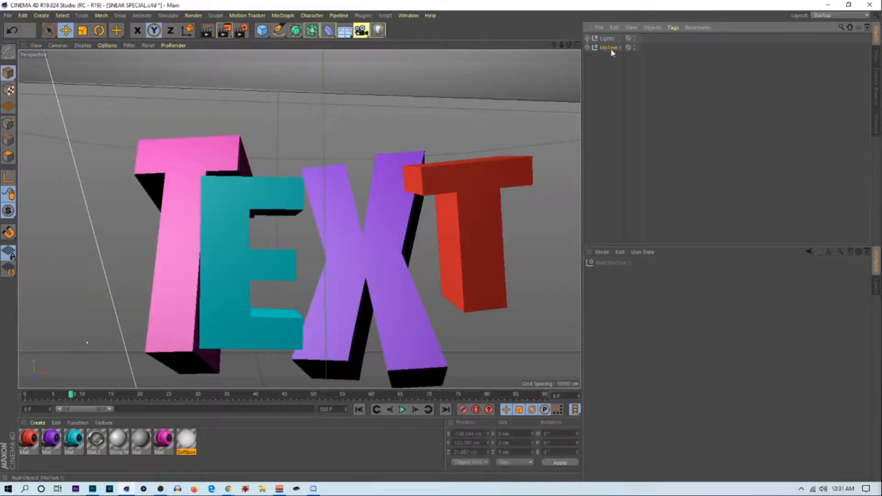
{"action": "key", "text": "Delete"}
Step: Move the area light outward to about X -379, Y -147, Z 111 cm, and select the softbox plane
{"action": "mouse_move", "coordinate": [562, 45]}
{"action": "left_mouse_down"}
{"action": "mouse_move", "coordinate": [515, 45]}
{"action": "mouse_move", "coordinate": [569, 51]}
{"action": "mouse_move", "coordinate": [566, 63]}
{"action": "mouse_move", "coordinate": [578, 68]}
{"action": "mouse_move", "coordinate": [548, 78]}
{"action": "mouse_move", "coordinate": [544, 90]}
{"action": "mouse_move", "coordinate": [546, 66]}
{"action": "mouse_move", "coordinate": [555, 79]}
{"action": "mouse_move", "coordinate": [547, 71]}
{"action": "mouse_move", "coordinate": [556, 72]}
{"action": "mouse_move", "coordinate": [553, 58]}
{"action": "mouse_move", "coordinate": [564, 64]}
{"action": "mouse_move", "coordinate": [561, 70]}
{"action": "mouse_move", "coordinate": [568, 46]}
{"action": "mouse_move", "coordinate": [561, 34]}
{"action": "mouse_move", "coordinate": [556, 47]}
{"action": "mouse_move", "coordinate": [569, 45]}
{"action": "mouse_move", "coordinate": [553, 46]}
{"action": "mouse_move", "coordinate": [563, 45]}
{"action": "mouse_move", "coordinate": [554, 46]}
{"action": "mouse_move", "coordinate": [559, 30]}
{"action": "mouse_move", "coordinate": [556, 52]}
{"action": "mouse_move", "coordinate": [556, 31]}
{"action": "mouse_move", "coordinate": [549, 46]}
{"action": "left_mouse_up"}
{"action": "left_click", "coordinate": [247, 189]}
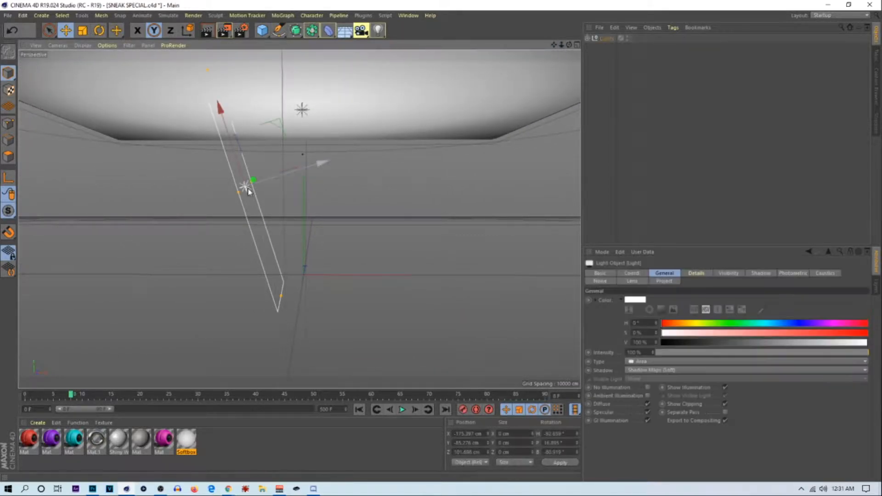
{"action": "left_click_drag", "start_coordinate": [271, 182], "coordinate": [204, 205]}
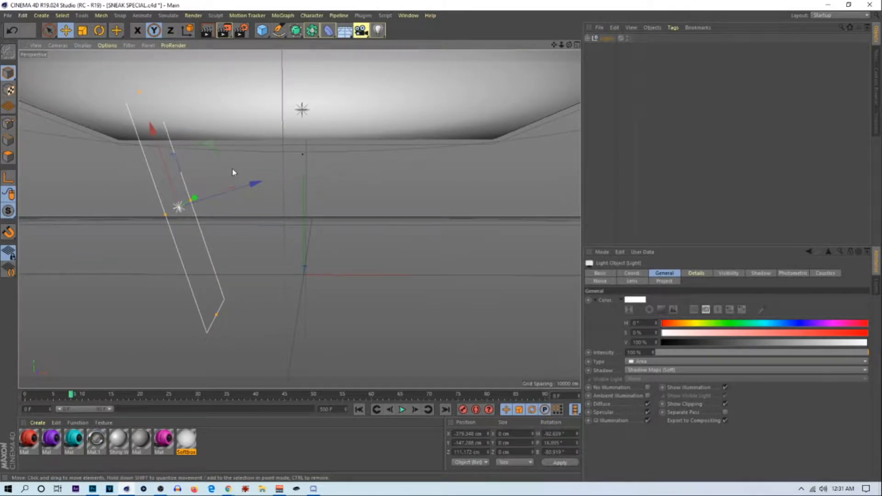
{"action": "left_click", "coordinate": [282, 125]}
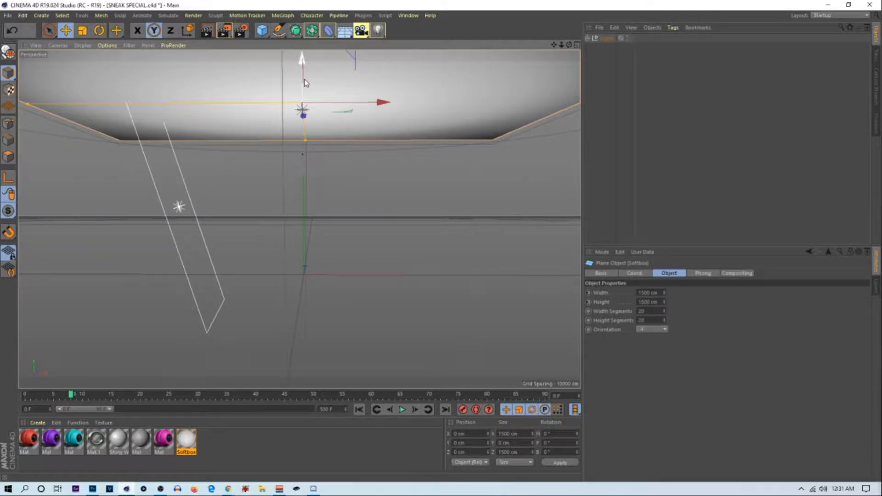
Step: Add a MoText object and position it in front of the softbox at about X -169, Y 187 cm
{"action": "mouse_move", "coordinate": [561, 45]}
{"action": "left_mouse_down"}
{"action": "mouse_move", "coordinate": [570, 41]}
{"action": "mouse_move", "coordinate": [555, 49]}
{"action": "mouse_move", "coordinate": [555, 69]}
{"action": "mouse_move", "coordinate": [569, 42]}
{"action": "mouse_move", "coordinate": [555, 47]}
{"action": "mouse_move", "coordinate": [571, 41]}
{"action": "left_mouse_up"}
{"action": "left_click", "coordinate": [294, 17]}
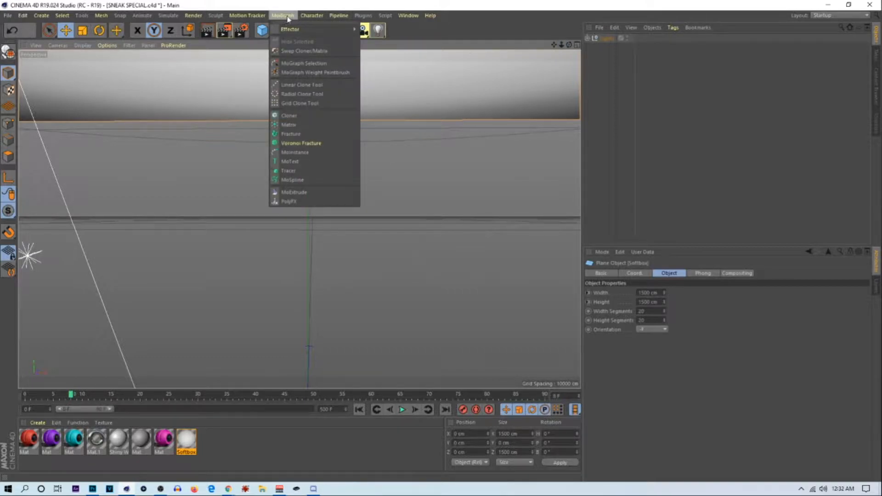
{"action": "left_click", "coordinate": [315, 161]}
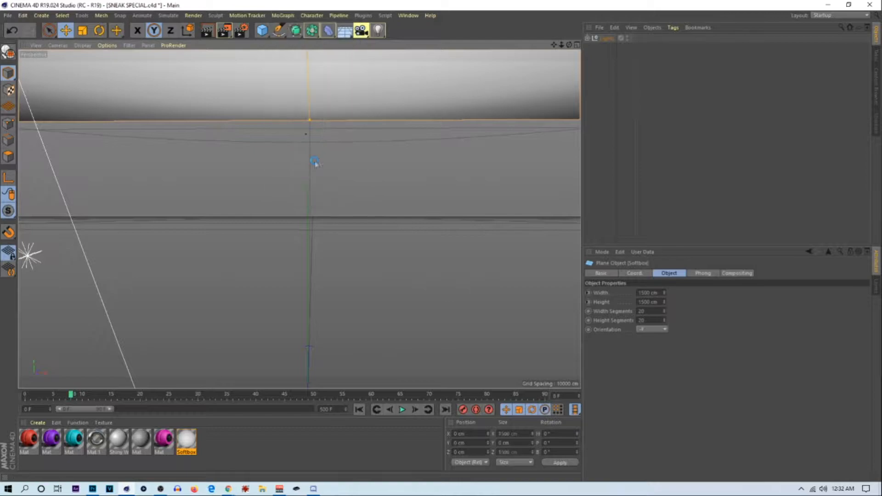
{"action": "left_click_drag", "start_coordinate": [323, 327], "coordinate": [250, 199]}
{"action": "left_click_drag", "start_coordinate": [354, 286], "coordinate": [250, 274]}
Step: Change the MoText wording to TEXT and record a keyframe for the text parameter
{"action": "double_click", "coordinate": [610, 314]}
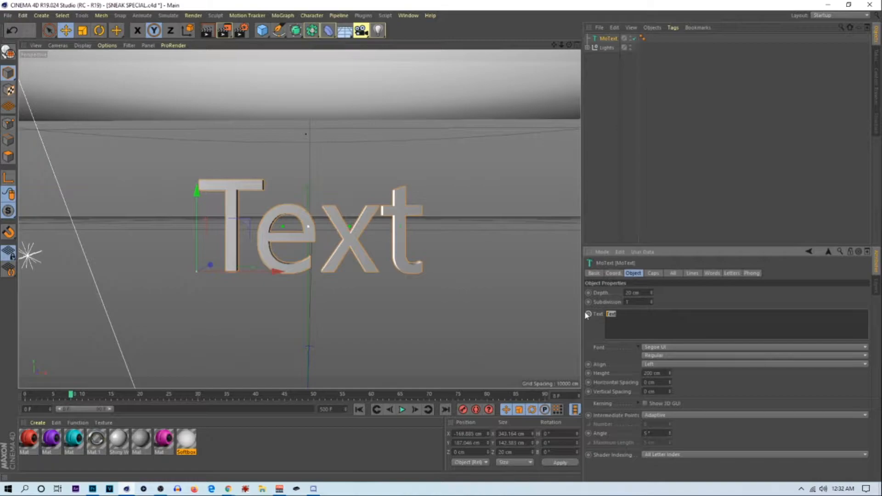
{"action": "type", "text": "1"}
{"action": "type", "text": "EXT"}
{"action": "left_click", "coordinate": [589, 317], "text": "ctrl"}
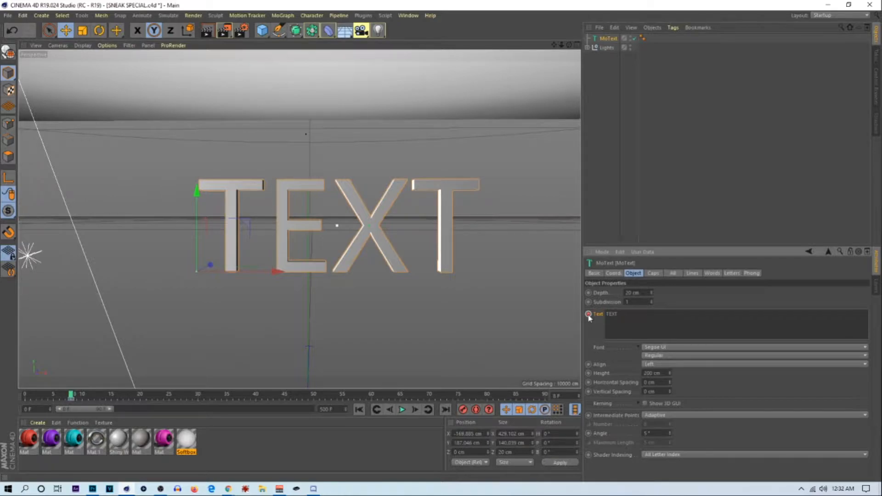
Step: Set the MoText font to Burbank Big Cd Bd
{"action": "left_click", "coordinate": [670, 348]}
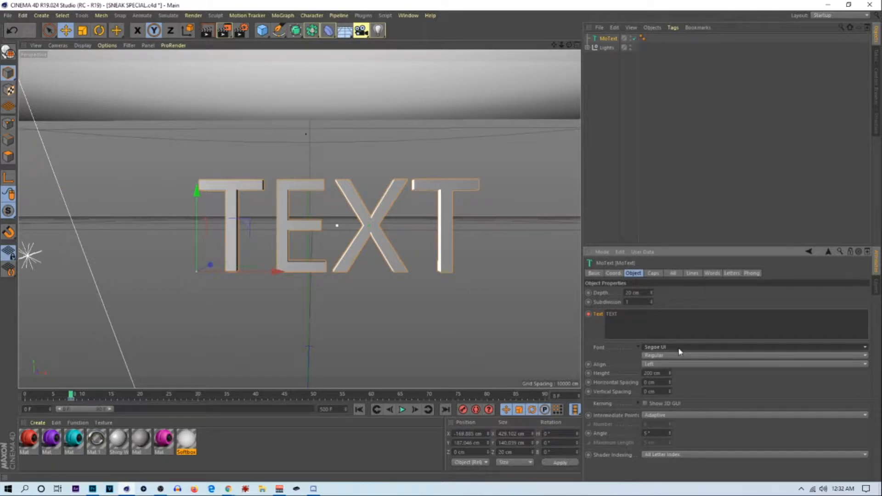
{"action": "scroll", "coordinate": [687, 202], "scroll_direction": "up", "scroll_amount": 10}
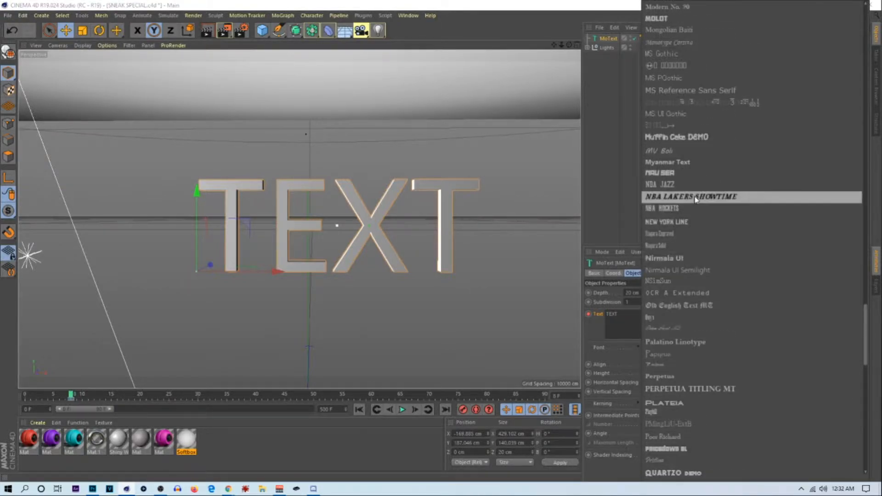
{"action": "scroll", "coordinate": [694, 206], "scroll_direction": "up", "scroll_amount": 12}
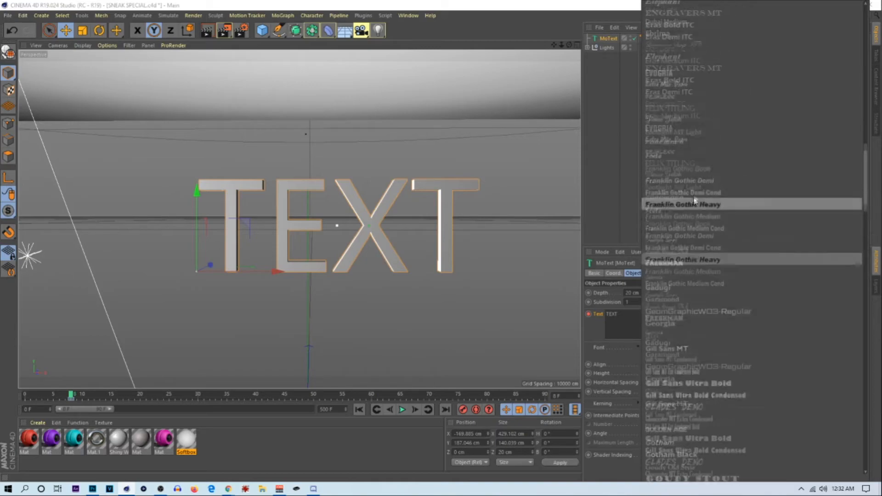
{"action": "scroll", "coordinate": [694, 200], "scroll_direction": "up", "scroll_amount": 8}
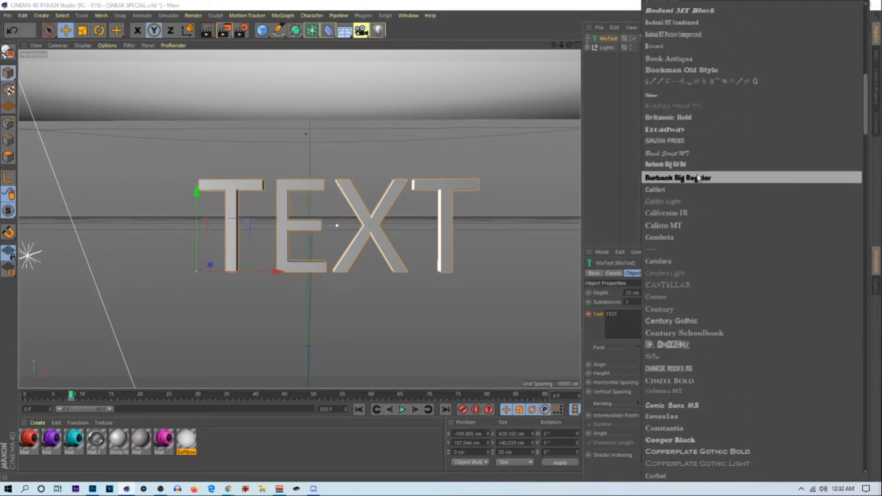
{"action": "left_click", "coordinate": [694, 166]}
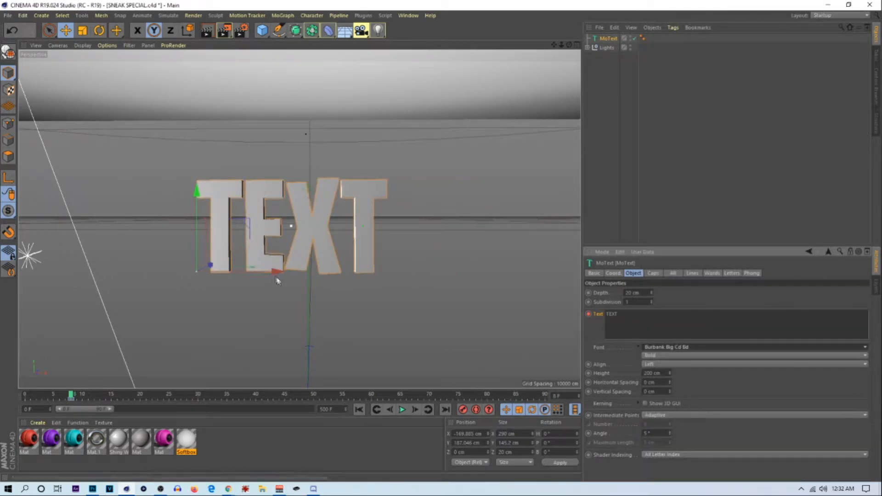
Step: Set the text depth to 75 cm and shift the text along X to about -159 cm
{"action": "left_click_drag", "start_coordinate": [273, 274], "coordinate": [276, 274]}
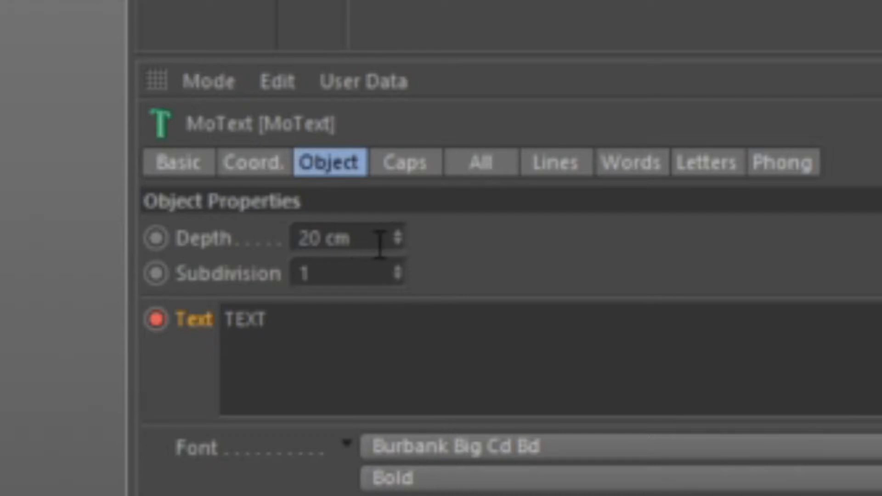
{"action": "left_click_drag", "start_coordinate": [375, 237], "coordinate": [299, 237]}
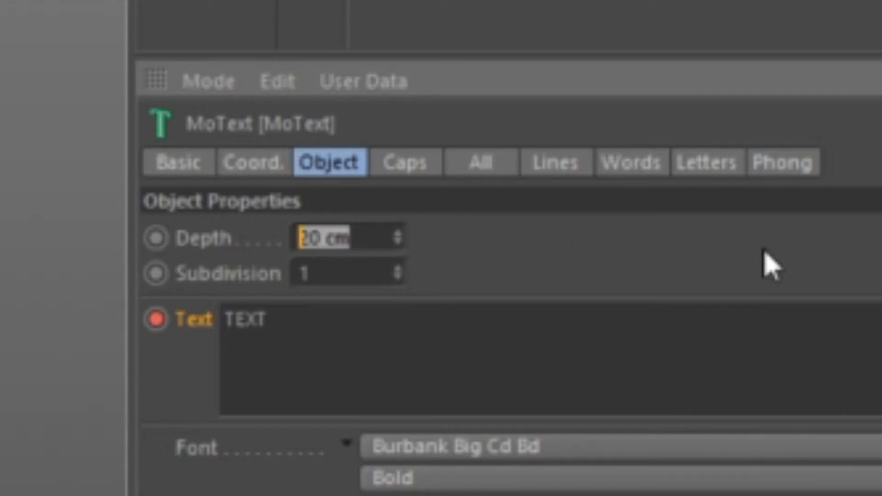
{"action": "type", "text": "75"}
{"action": "key", "text": "Return"}
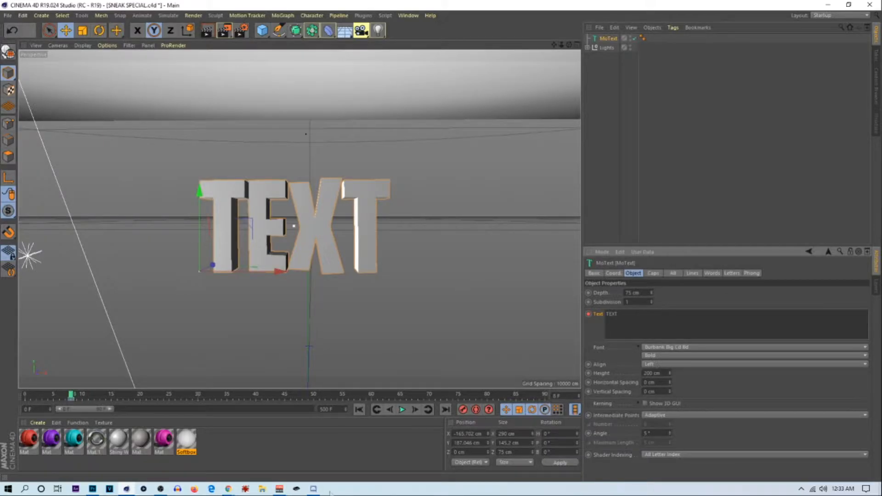
{"action": "left_click_drag", "start_coordinate": [253, 281], "coordinate": [267, 276]}
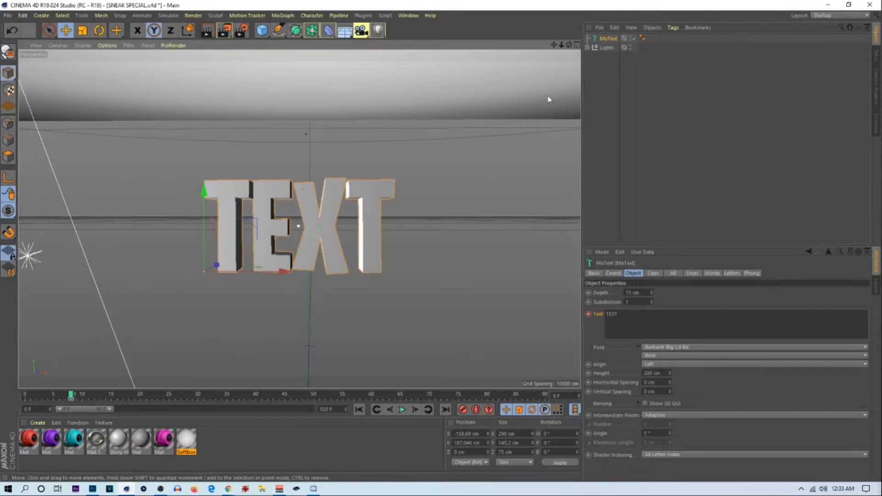
Step: Make the MoText editable and expand its hierarchy down to the separate letter objects, selecting the first T
{"action": "scroll", "coordinate": [549, 97], "scroll_direction": "up", "scroll_amount": 4}
{"action": "scroll", "coordinate": [513, 103], "scroll_direction": "down", "scroll_amount": 5}
{"action": "mouse_move", "coordinate": [555, 46]}
{"action": "left_mouse_down"}
{"action": "mouse_move", "coordinate": [568, 49]}
{"action": "mouse_move", "coordinate": [560, 53]}
{"action": "left_mouse_up"}
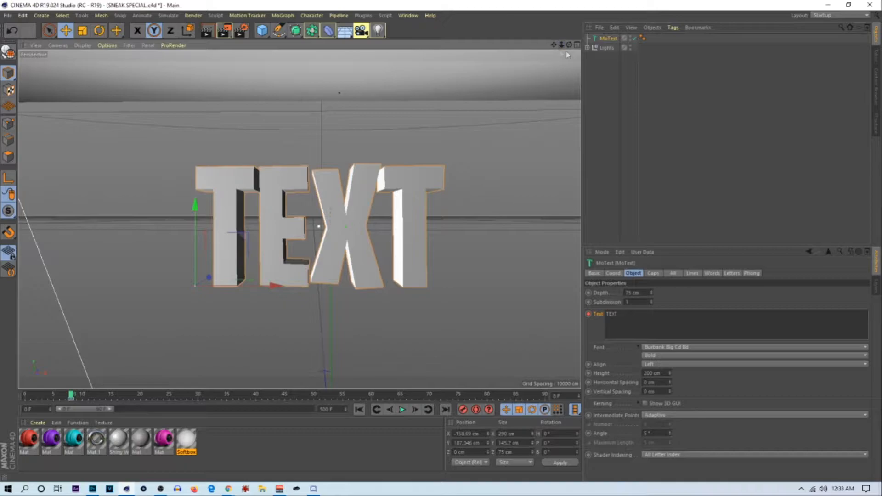
{"action": "key", "text": "c"}
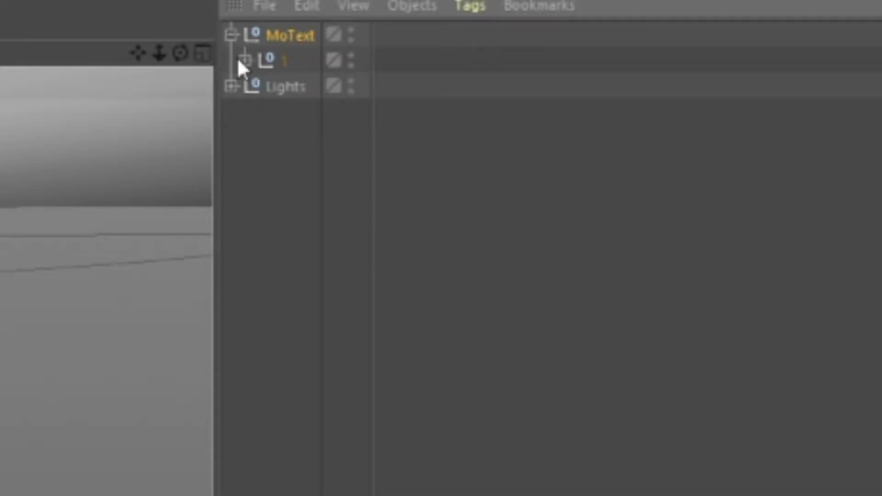
{"action": "left_click", "coordinate": [592, 48]}
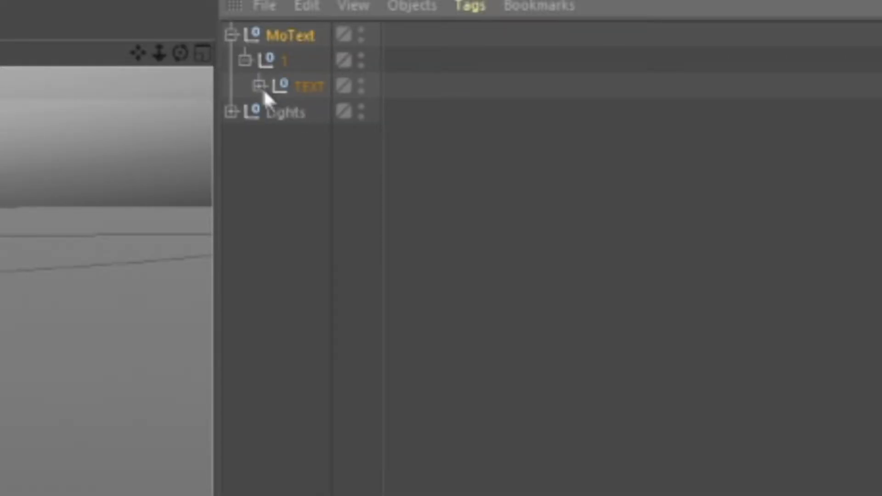
{"action": "left_click", "coordinate": [597, 57]}
{"action": "left_click", "coordinate": [613, 67]}
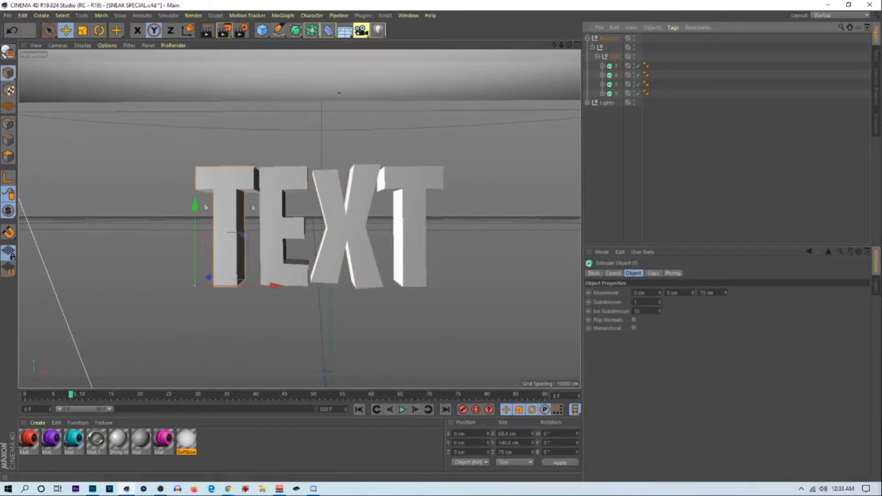
Step: Select individual letters of the text in the viewport to check that each one is a separate object
{"action": "left_click", "coordinate": [307, 206]}
{"action": "left_click", "coordinate": [327, 196]}
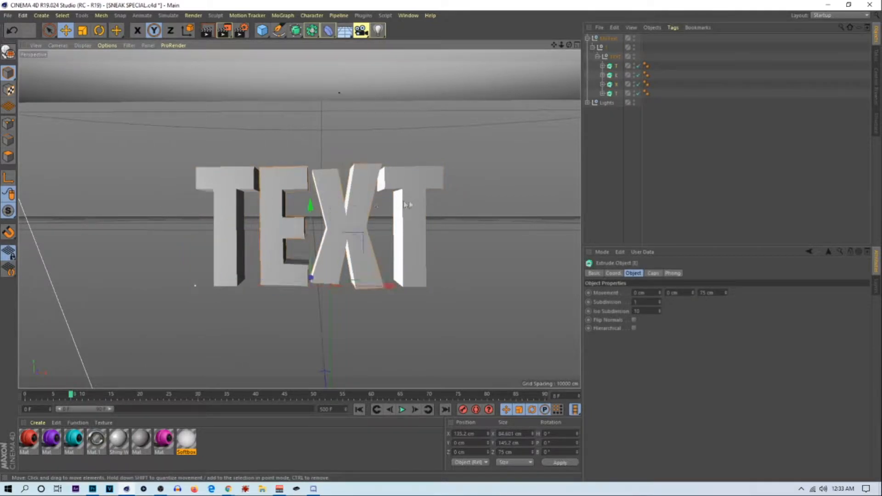
{"action": "left_click", "coordinate": [368, 225]}
{"action": "left_click", "coordinate": [271, 195]}
{"action": "left_click", "coordinate": [349, 218]}
{"action": "left_click", "coordinate": [276, 197]}
{"action": "left_click", "coordinate": [241, 199]}
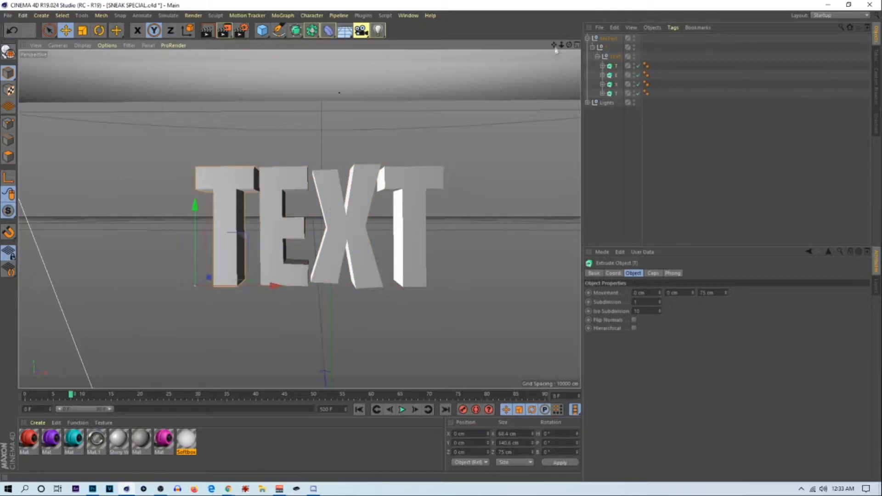
Step: Select the TEXT group and lower all the letters together by about 52 cm along Y
{"action": "left_click_drag", "start_coordinate": [562, 46], "coordinate": [300, 219]}
{"action": "mouse_move", "coordinate": [567, 45]}
{"action": "left_mouse_down"}
{"action": "mouse_move", "coordinate": [568, 110]}
{"action": "mouse_move", "coordinate": [568, 92]}
{"action": "mouse_move", "coordinate": [547, 87]}
{"action": "mouse_move", "coordinate": [568, 83]}
{"action": "mouse_move", "coordinate": [567, 46]}
{"action": "mouse_move", "coordinate": [541, 47]}
{"action": "mouse_move", "coordinate": [563, 45]}
{"action": "mouse_move", "coordinate": [557, 53]}
{"action": "mouse_move", "coordinate": [566, 62]}
{"action": "left_mouse_up"}
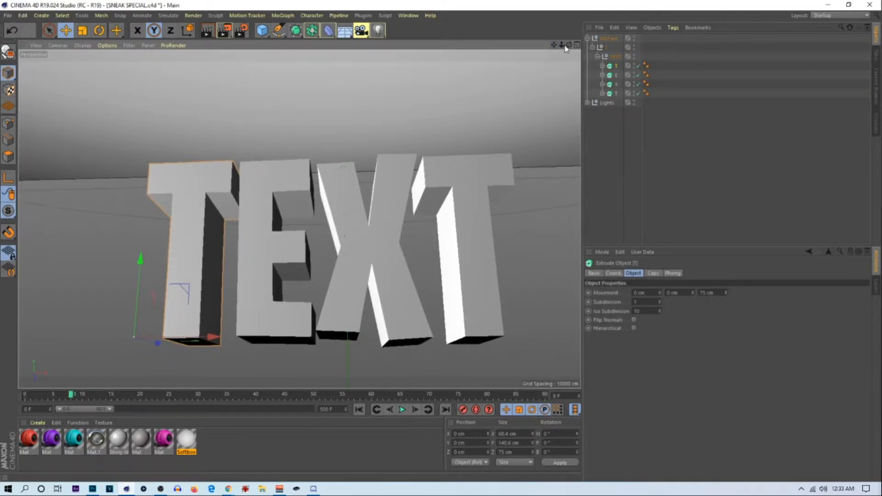
{"action": "scroll", "coordinate": [194, 248], "scroll_direction": "down", "scroll_amount": 3}
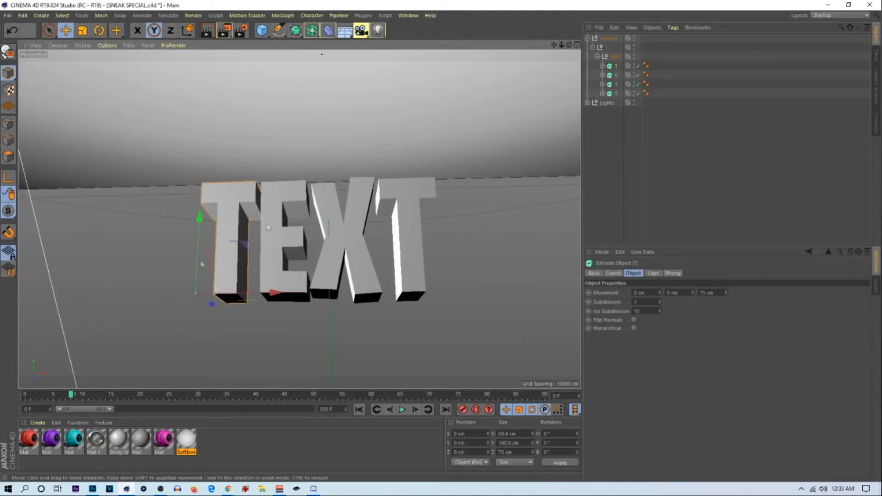
{"action": "mouse_move", "coordinate": [198, 248]}
{"action": "left_mouse_down"}
{"action": "mouse_move", "coordinate": [196, 275]}
{"action": "mouse_move", "coordinate": [197, 265]}
{"action": "left_mouse_up"}
{"action": "key", "text": "ctrl+z"}
{"action": "left_click", "coordinate": [615, 56]}
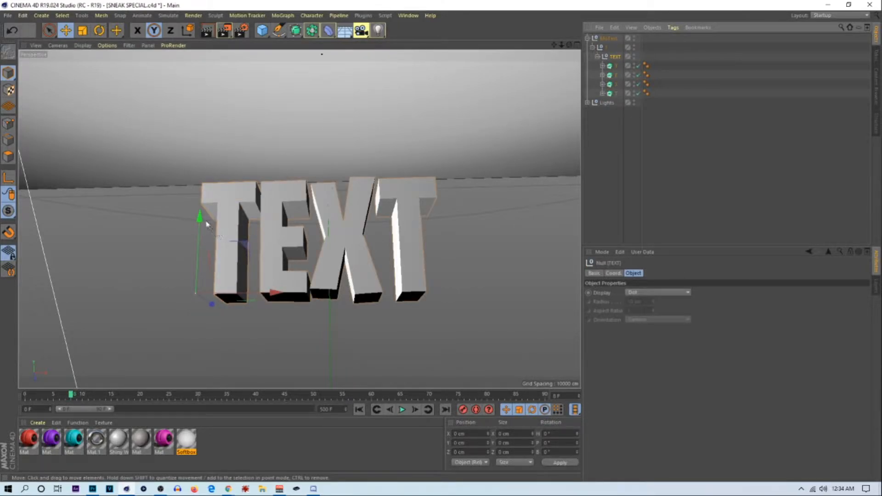
{"action": "left_click_drag", "start_coordinate": [206, 224], "coordinate": [205, 253]}
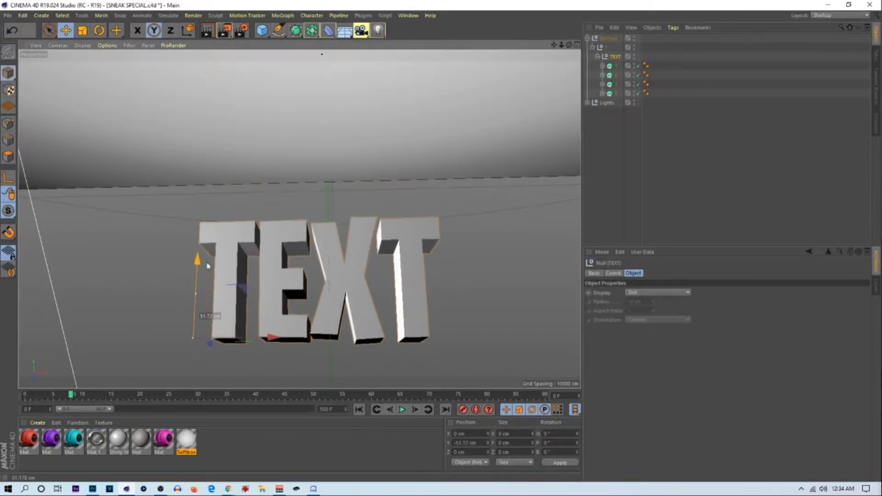
{"action": "left_click", "coordinate": [342, 141]}
Step: Raise the first letter T by about 7.6 cm along Y
{"action": "left_click_drag", "start_coordinate": [567, 47], "coordinate": [554, 44]}
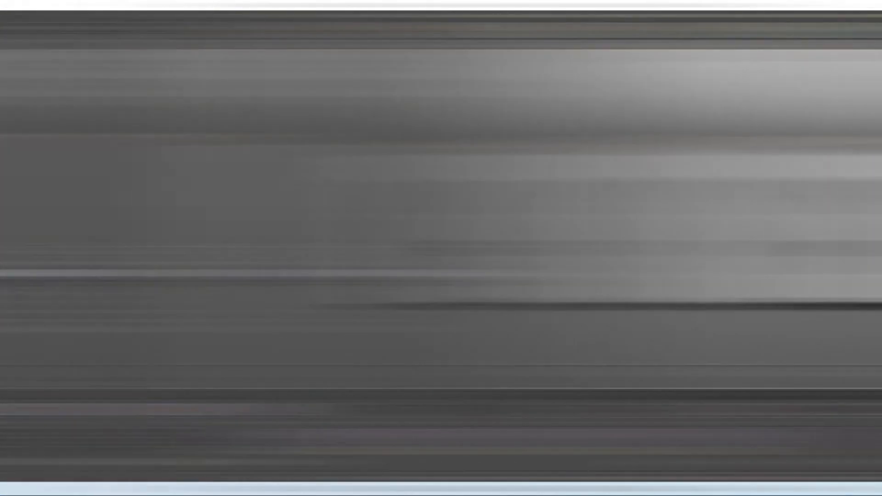
{"action": "left_click", "coordinate": [226, 182]}
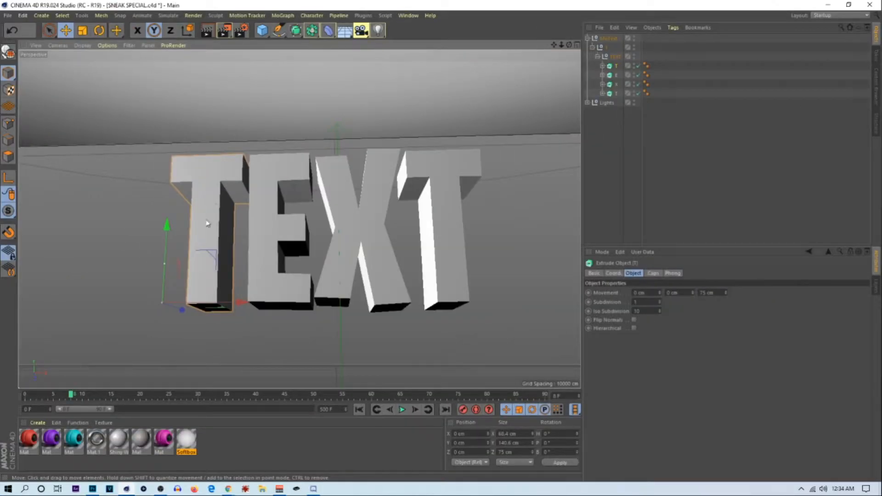
{"action": "left_click_drag", "start_coordinate": [167, 225], "coordinate": [169, 217]}
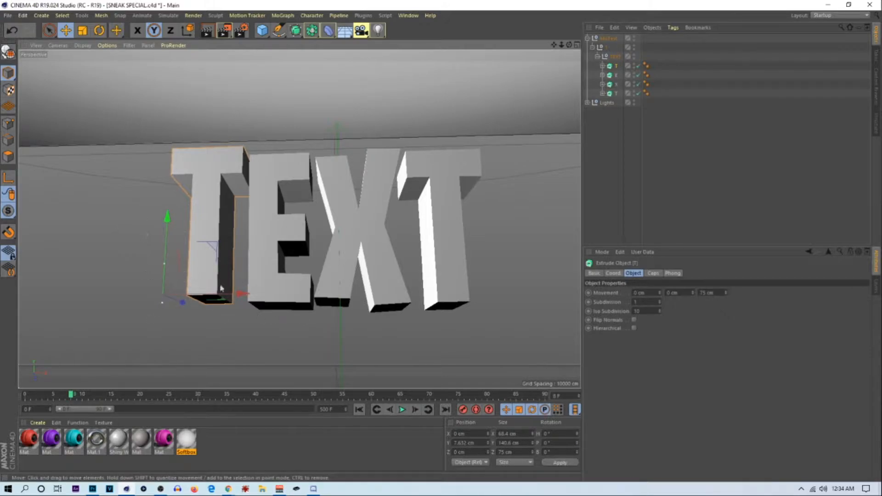
{"action": "key", "text": "r"}
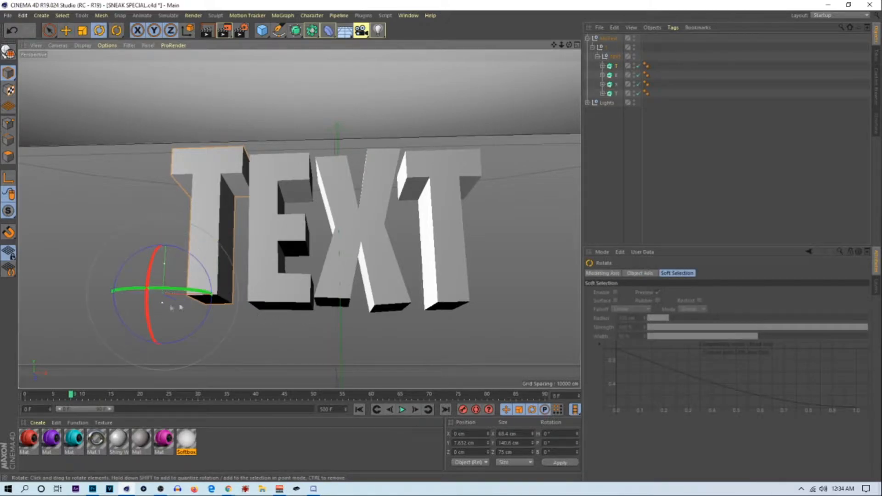
{"action": "left_click_drag", "start_coordinate": [169, 288], "coordinate": [180, 303]}
{"action": "key", "text": "ctrl+z"}
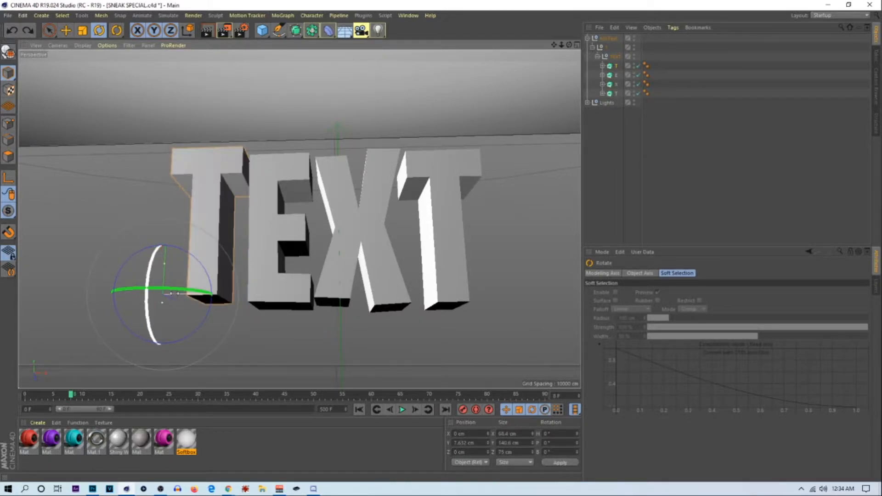
Step: Lower the first T along Y, and undo its vertical moves including the earlier raise
{"action": "key", "text": "e"}
{"action": "left_click_drag", "start_coordinate": [170, 258], "coordinate": [172, 228]}
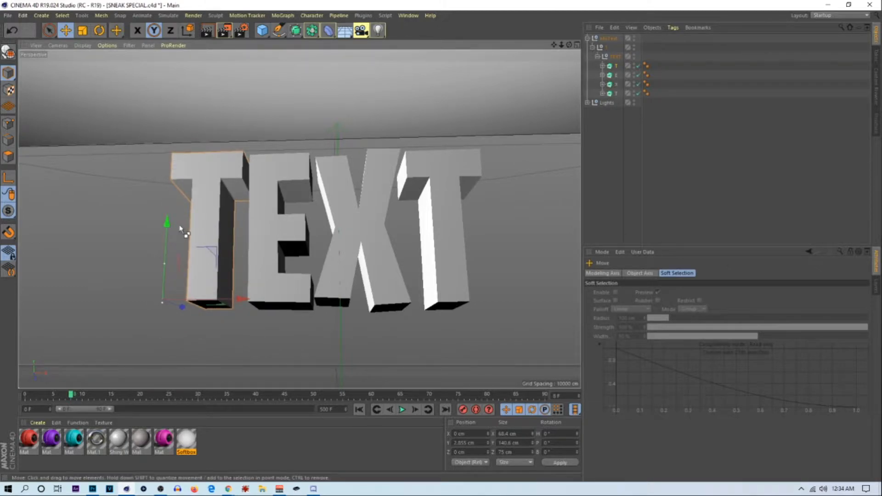
{"action": "key", "text": "ctrl+z"}
{"action": "key", "text": "ctrl+z"}
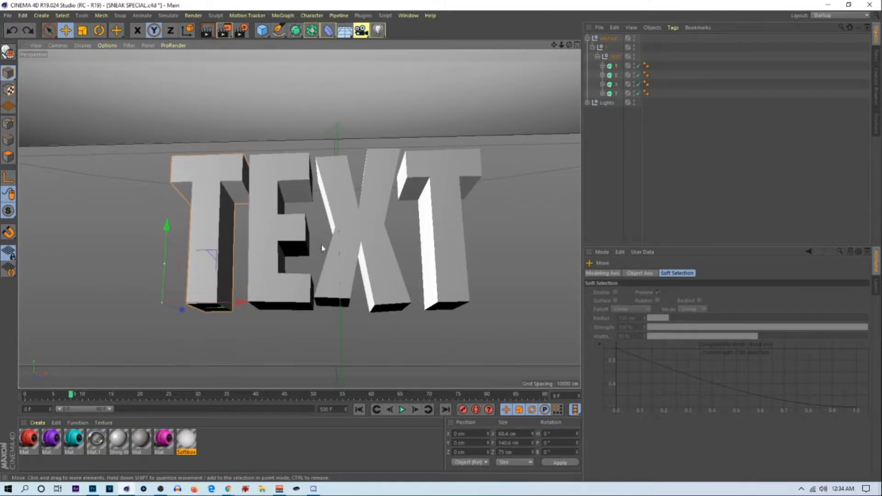
{"action": "key", "text": "t"}
{"action": "left_click_drag", "start_coordinate": [166, 226], "coordinate": [186, 201]}
{"action": "key", "text": "ctrl+z"}
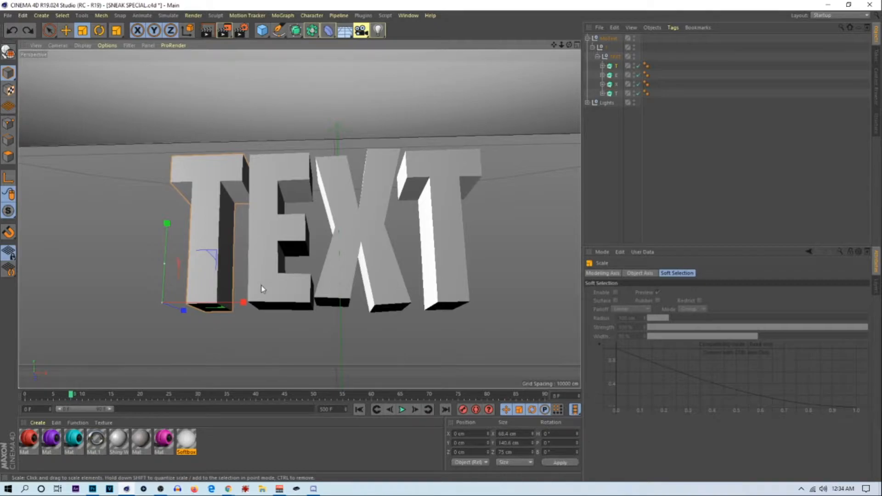
{"action": "key", "text": "r"}
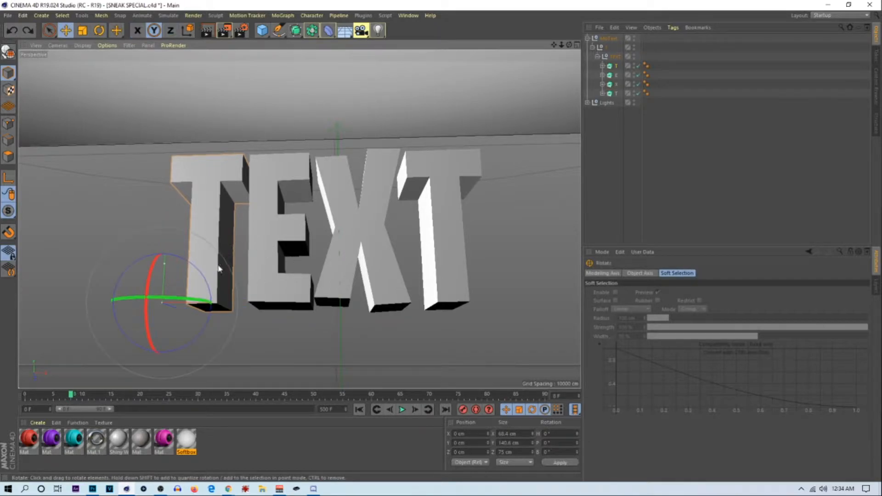
{"action": "key", "text": "e"}
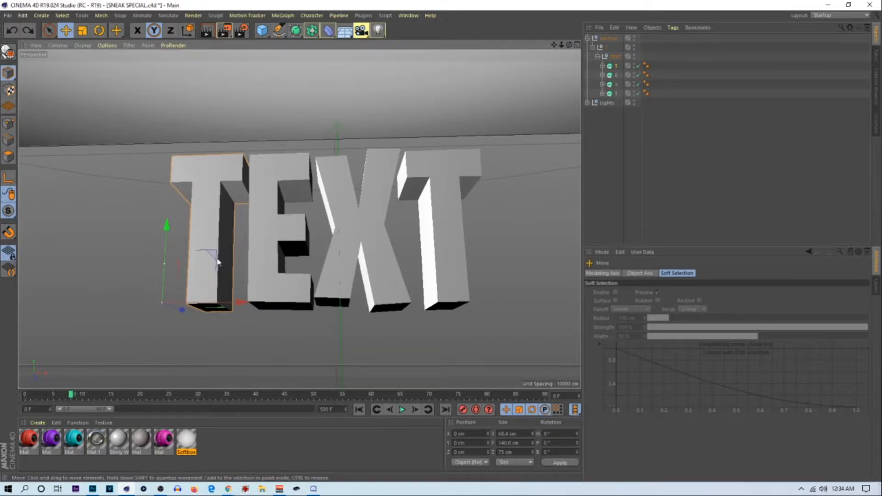
Step: Rotate the first T slightly, to about -1.2° in heading with pitch and bank near zero
{"action": "key", "text": "r"}
{"action": "left_click_drag", "start_coordinate": [196, 301], "coordinate": [186, 296]}
{"action": "left_click_drag", "start_coordinate": [154, 271], "coordinate": [154, 268]}
{"action": "left_click_drag", "start_coordinate": [186, 297], "coordinate": [182, 296]}
{"action": "left_click_drag", "start_coordinate": [150, 271], "coordinate": [149, 276]}
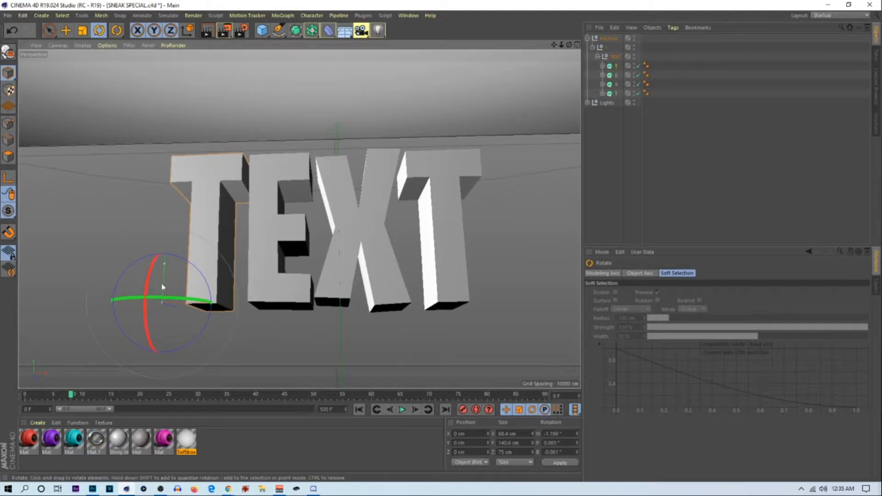
Step: Scale the letter E down to about 49 × 92 × 42 cm and raise it about 12 cm along Y
{"action": "left_click", "coordinate": [271, 230]}
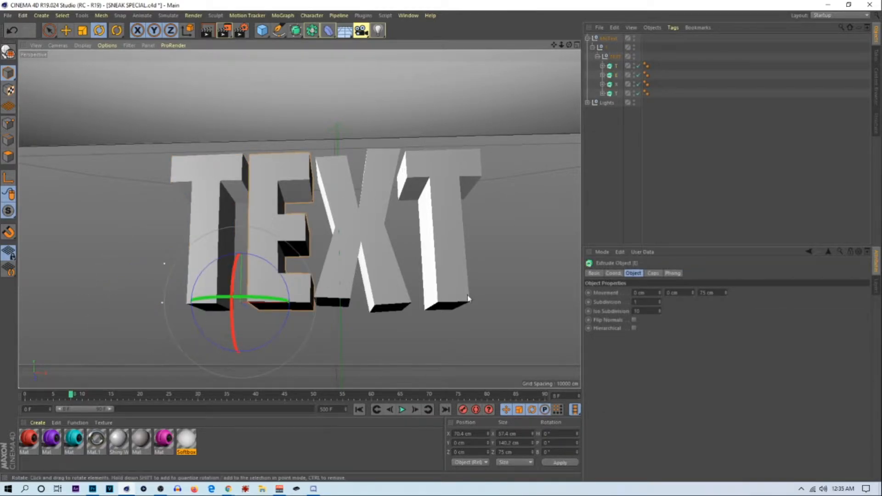
{"action": "key", "text": "t"}
{"action": "left_click_drag", "start_coordinate": [249, 230], "coordinate": [269, 253]}
{"action": "key", "text": "e"}
{"action": "key", "text": "x"}
{"action": "key", "text": "z"}
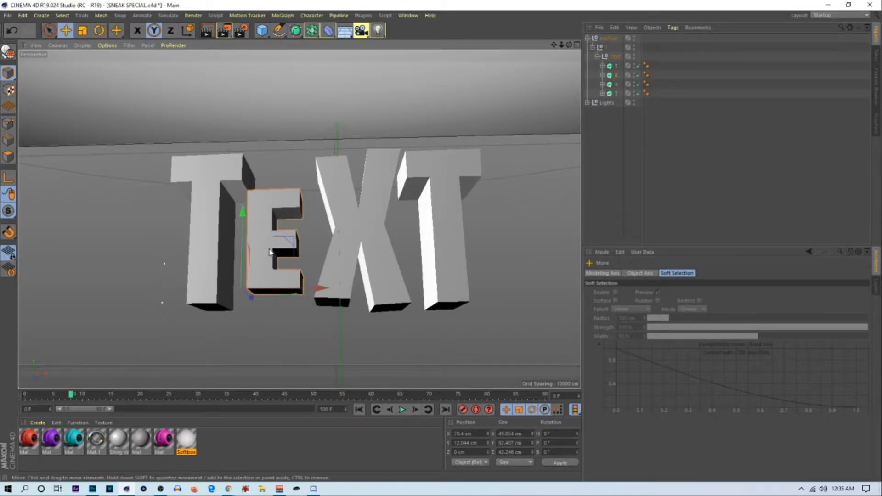
Step: Tilt the letter E to about 21° in pitch
{"action": "key", "text": "r"}
{"action": "key", "text": "x"}
{"action": "key", "text": "z"}
{"action": "mouse_move", "coordinate": [235, 280]}
{"action": "left_mouse_down"}
{"action": "mouse_move", "coordinate": [232, 268]}
{"action": "mouse_move", "coordinate": [233, 277]}
{"action": "left_mouse_up"}
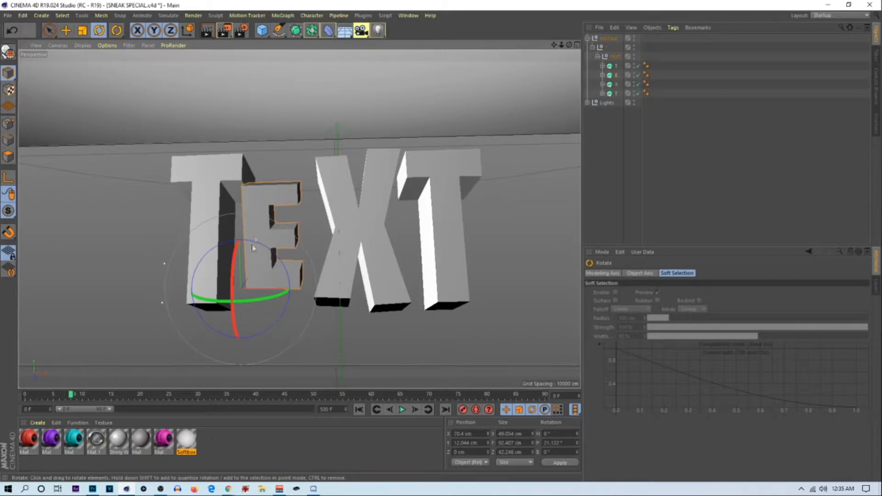
Step: Move the letter E closer to the first T, to about X 53 cm, Y 11 cm and Z 16 cm
{"action": "key", "text": "e"}
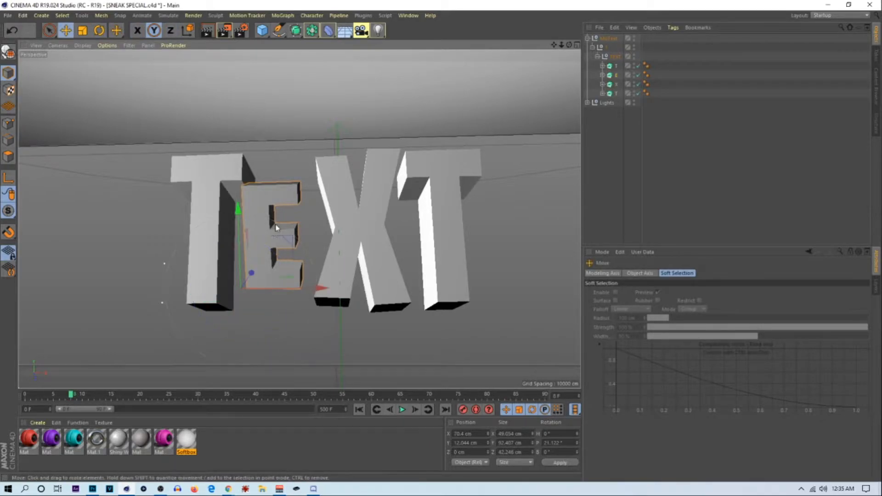
{"action": "left_click_drag", "start_coordinate": [251, 223], "coordinate": [277, 305]}
{"action": "left_click_drag", "start_coordinate": [570, 45], "coordinate": [299, 219]}
{"action": "left_click_drag", "start_coordinate": [247, 255], "coordinate": [249, 249]}
{"action": "left_click_drag", "start_coordinate": [315, 286], "coordinate": [307, 287]}
{"action": "left_click_drag", "start_coordinate": [561, 46], "coordinate": [569, 45]}
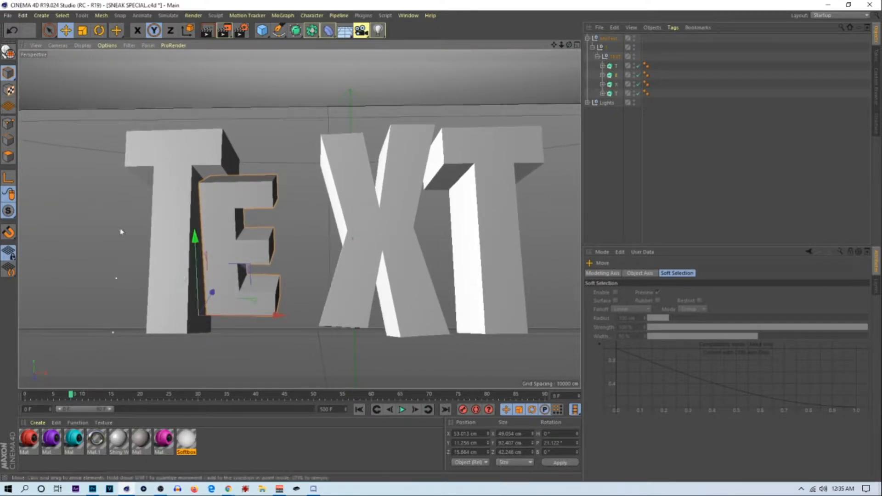
Step: Rotate the first T to about -4.4° in heading and tilt it slightly in negative pitch
{"action": "left_click", "coordinate": [165, 220]}
{"action": "key", "text": "r"}
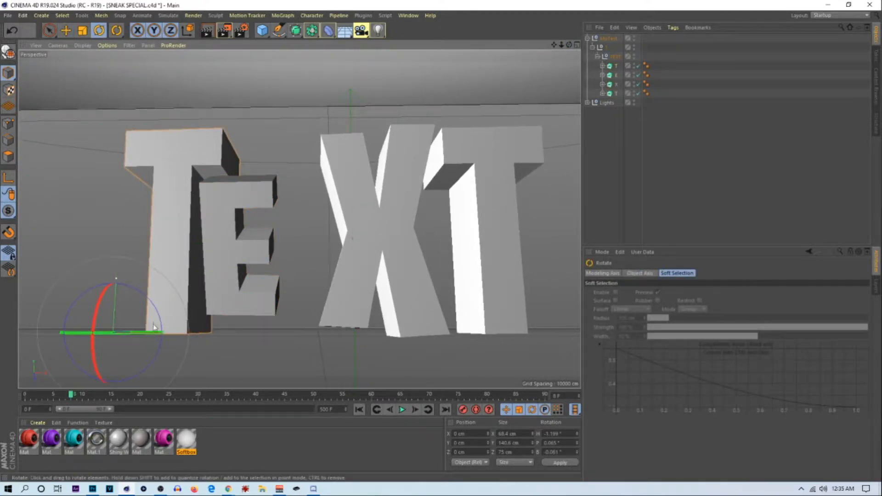
{"action": "left_click_drag", "start_coordinate": [141, 332], "coordinate": [119, 282]}
Step: Move the first T to about X 10 cm, Y 9 cm and Z -25 cm
{"action": "key", "text": "e"}
{"action": "left_click_drag", "start_coordinate": [178, 327], "coordinate": [146, 330]}
{"action": "left_click_drag", "start_coordinate": [147, 329], "coordinate": [166, 323]}
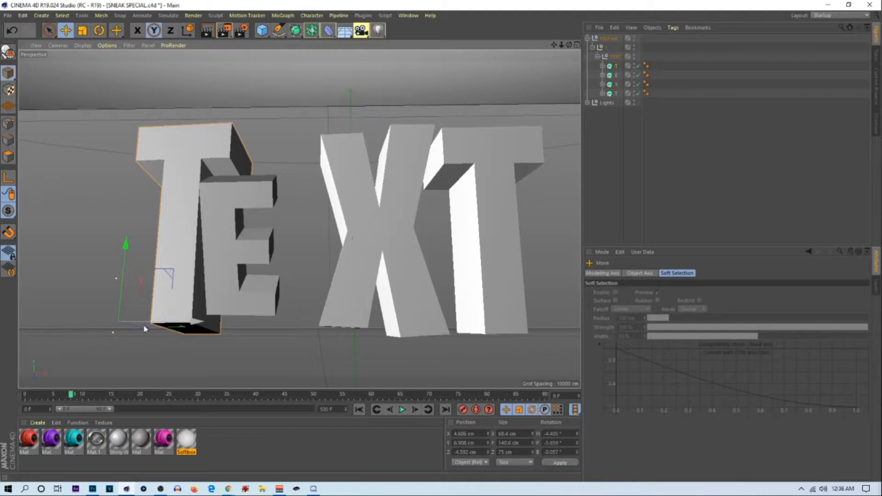
{"action": "left_click_drag", "start_coordinate": [156, 329], "coordinate": [189, 320]}
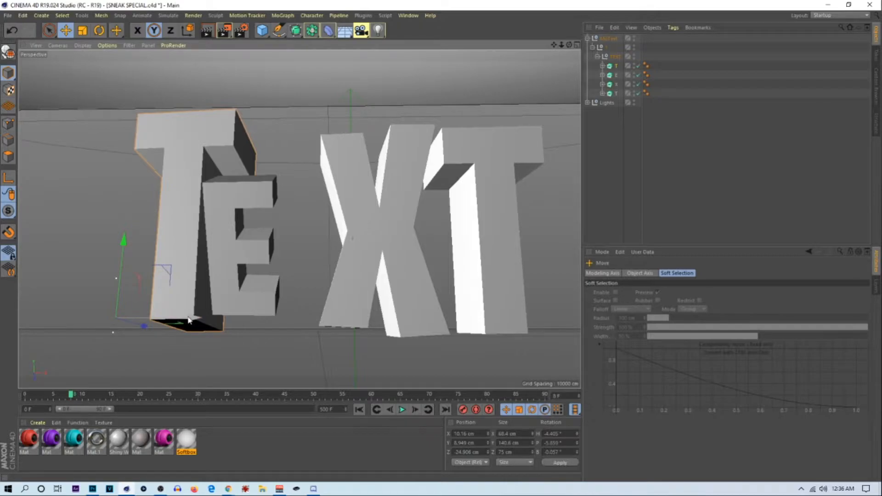
Step: Scale the letter E up to about 54 × 95 × 48 cm
{"action": "left_click", "coordinate": [372, 255]}
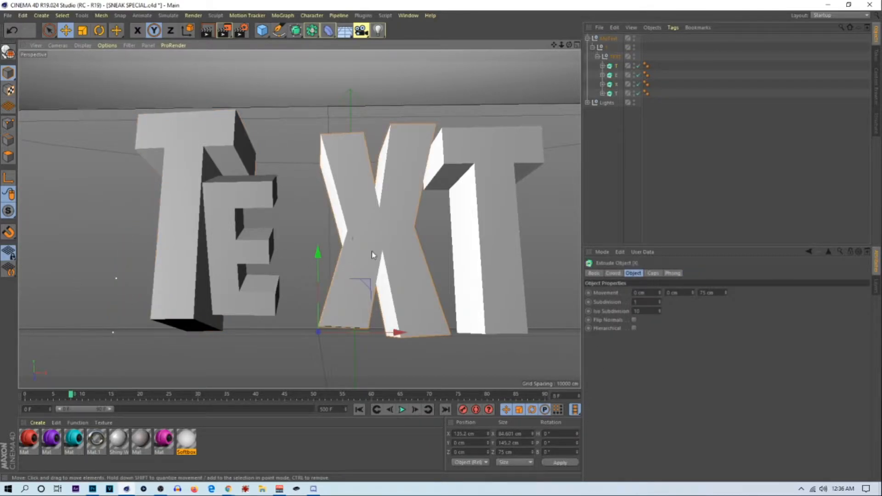
{"action": "left_click", "coordinate": [248, 207]}
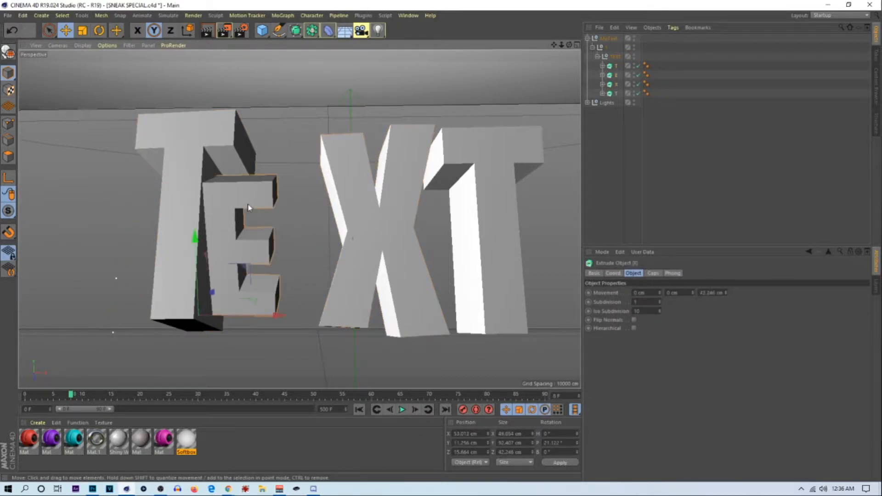
{"action": "key", "text": "t"}
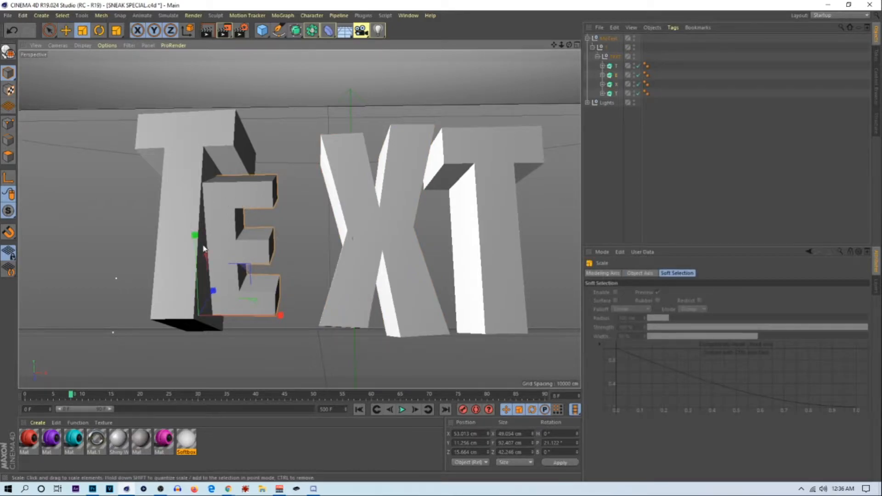
{"action": "left_click_drag", "start_coordinate": [194, 235], "coordinate": [194, 240]}
{"action": "left_click_drag", "start_coordinate": [280, 317], "coordinate": [316, 297]}
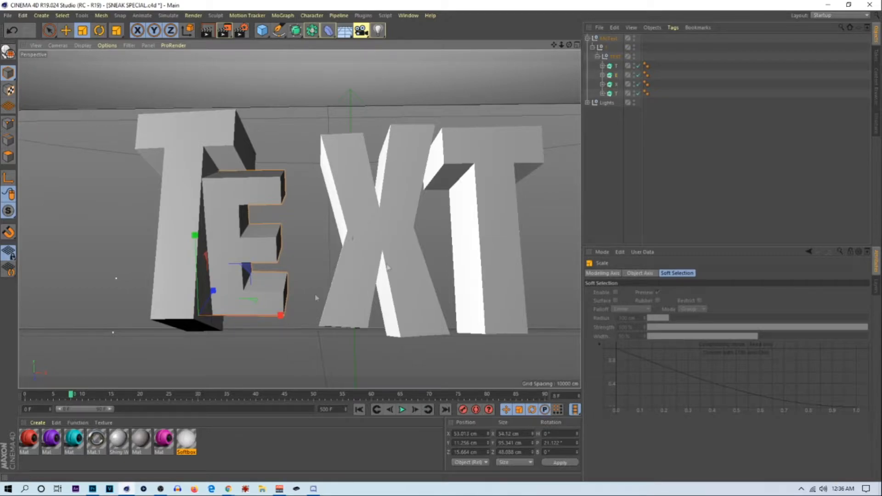
Step: Move the letter X next to the E, to about X 108 cm and Y -0.6 cm
{"action": "left_click", "coordinate": [398, 224]}
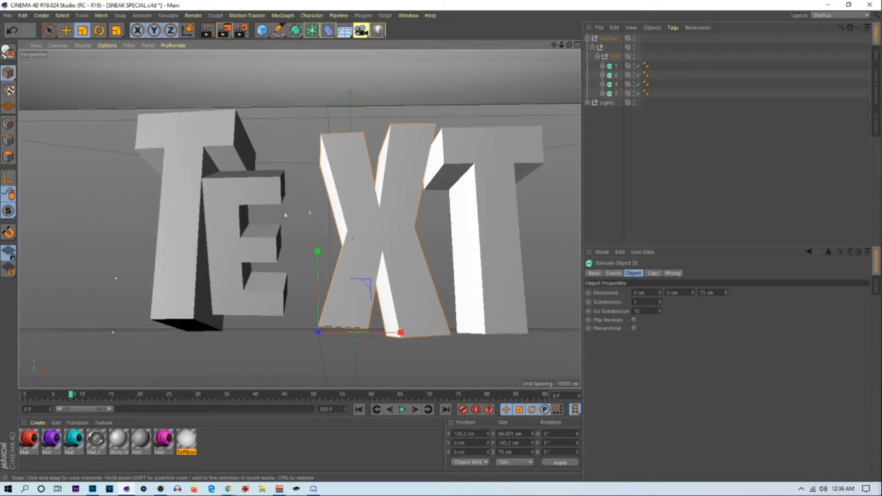
{"action": "key", "text": "e"}
{"action": "key", "text": "x"}
{"action": "key", "text": "z"}
{"action": "left_click_drag", "start_coordinate": [392, 343], "coordinate": [372, 326]}
{"action": "left_click_drag", "start_coordinate": [308, 252], "coordinate": [313, 261]}
{"action": "left_click_drag", "start_coordinate": [398, 337], "coordinate": [350, 331]}
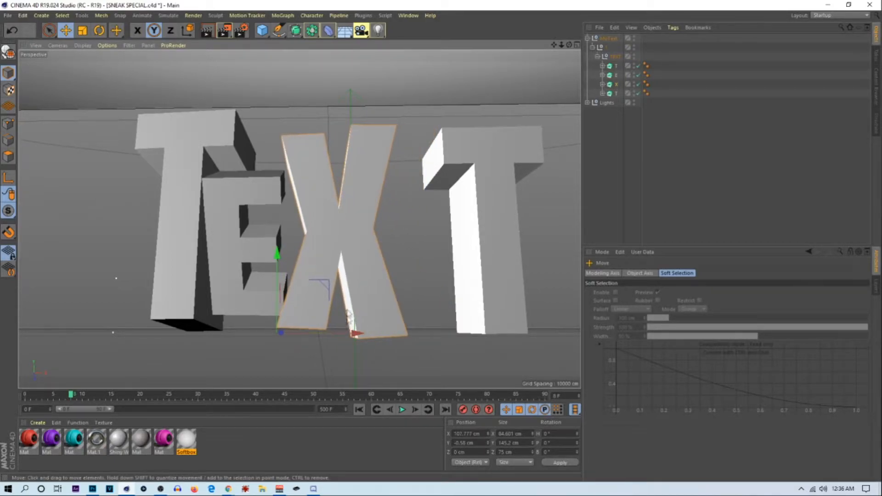
Step: Rotate the letter X to about 4° heading and -7.2° pitch, and bring it forward to about Z -26 cm
{"action": "key", "text": "r"}
{"action": "left_click_drag", "start_coordinate": [274, 324], "coordinate": [299, 332]}
{"action": "key", "text": "e"}
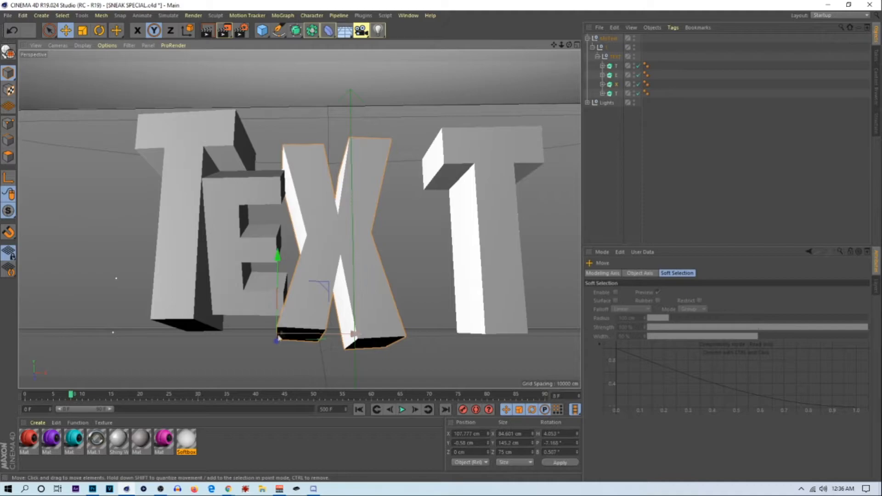
{"action": "left_click_drag", "start_coordinate": [277, 340], "coordinate": [321, 335]}
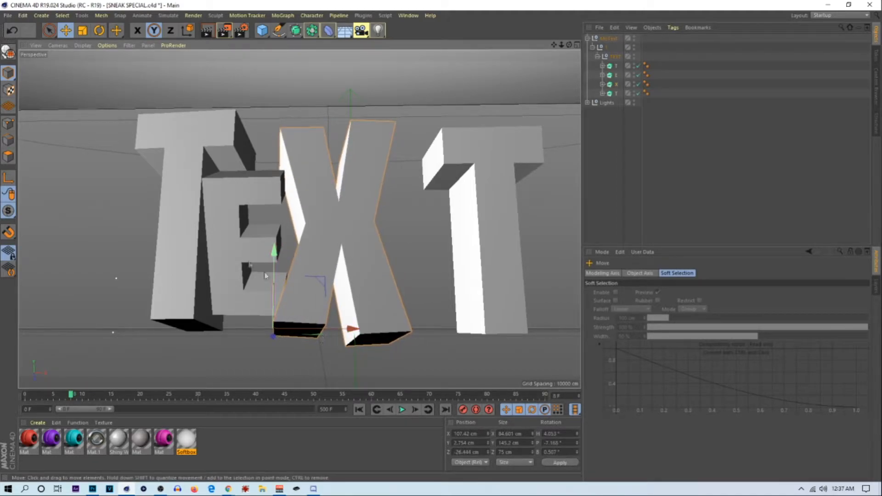
Step: Reposition the letter E between the first T and the X, at about X 58 cm and Z 12 cm, and fine-tune its height
{"action": "left_click", "coordinate": [234, 274]}
{"action": "left_click_drag", "start_coordinate": [203, 283], "coordinate": [205, 271]}
{"action": "left_click_drag", "start_coordinate": [278, 304], "coordinate": [284, 307]}
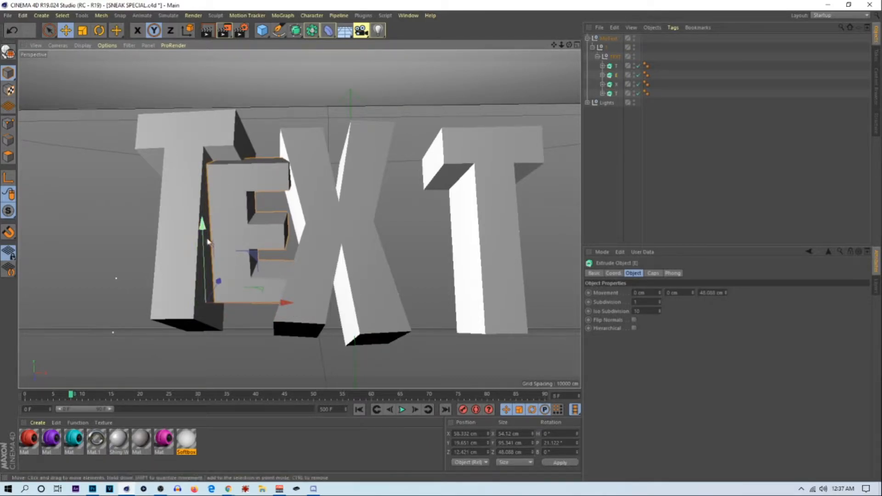
{"action": "left_click_drag", "start_coordinate": [203, 224], "coordinate": [202, 230]}
Step: Nudge the first T slightly along Y and the letter X slightly along its X axis to refine the spacing
{"action": "left_click", "coordinate": [238, 150]}
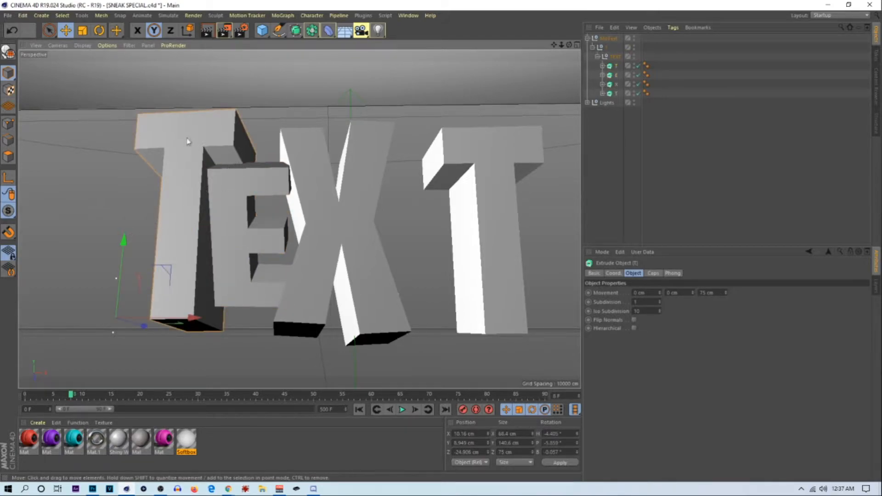
{"action": "left_click_drag", "start_coordinate": [124, 243], "coordinate": [129, 238]}
{"action": "left_click", "coordinate": [345, 225]}
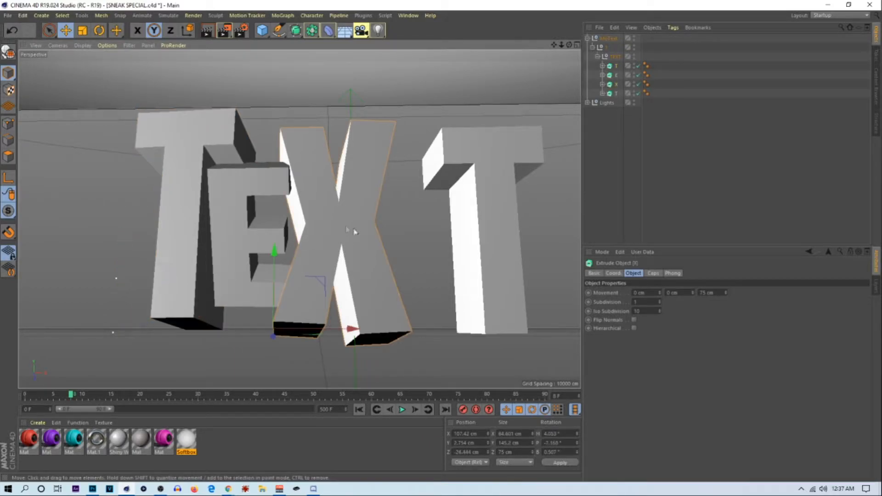
{"action": "left_click_drag", "start_coordinate": [337, 330], "coordinate": [345, 330]}
Step: Move the last T toward the letter X, to about X 201 cm, and turn it to -1.6° in heading
{"action": "left_click", "coordinate": [491, 204]}
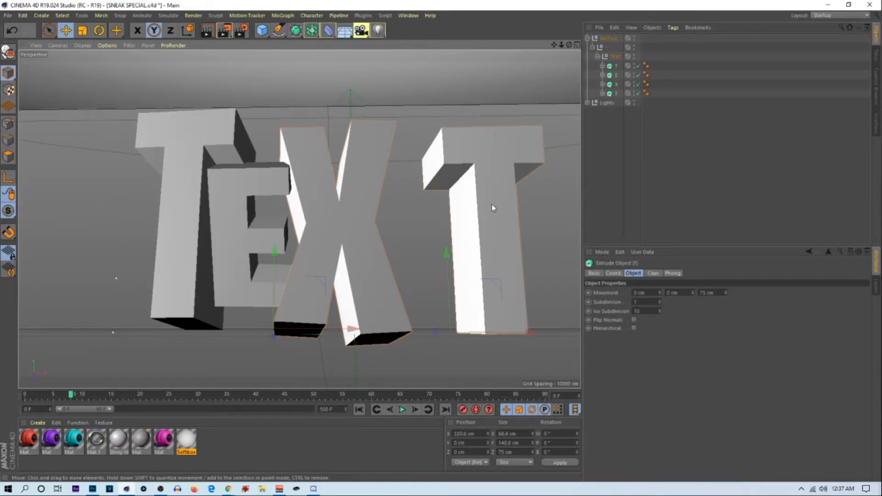
{"action": "left_click_drag", "start_coordinate": [501, 329], "coordinate": [448, 331]}
{"action": "key", "text": "r"}
{"action": "key", "text": "e"}
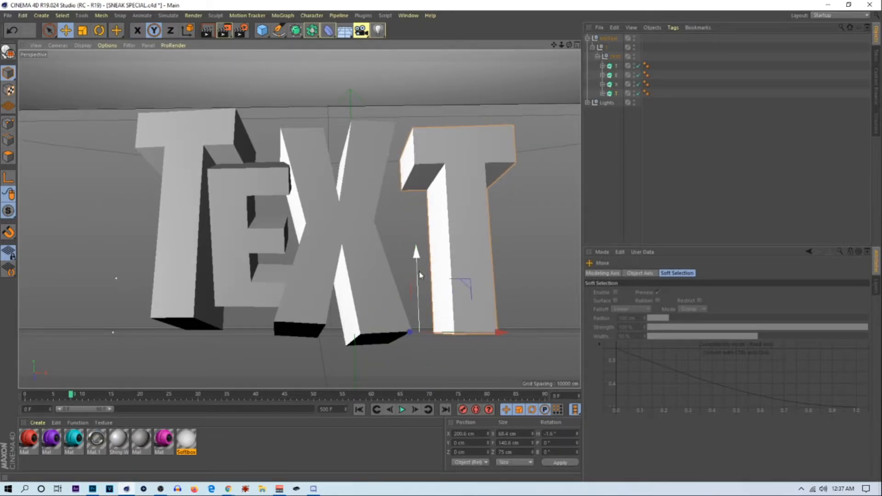
Step: Scale the last T down to about 62 × 109 × 53 cm and raise it about 26 cm along Y
{"action": "key", "text": "t"}
{"action": "left_click_drag", "start_coordinate": [417, 266], "coordinate": [417, 274]}
{"action": "left_click_drag", "start_coordinate": [472, 333], "coordinate": [467, 332]}
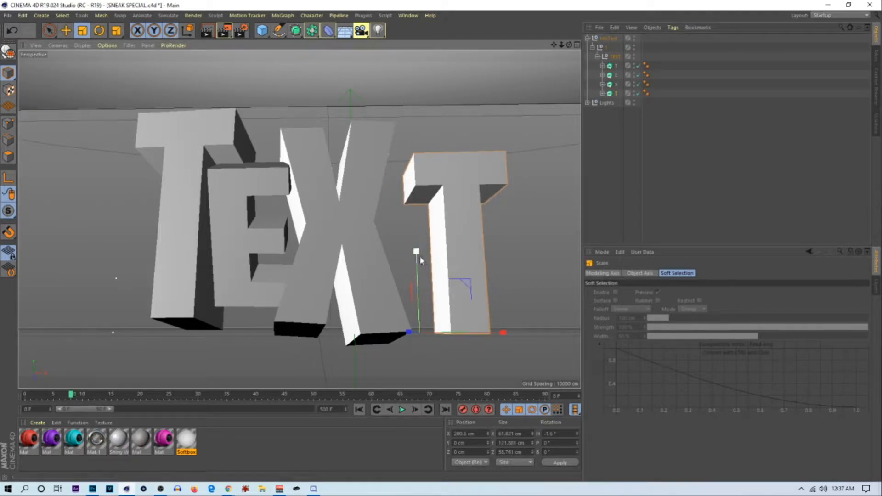
{"action": "left_click_drag", "start_coordinate": [417, 252], "coordinate": [418, 265]}
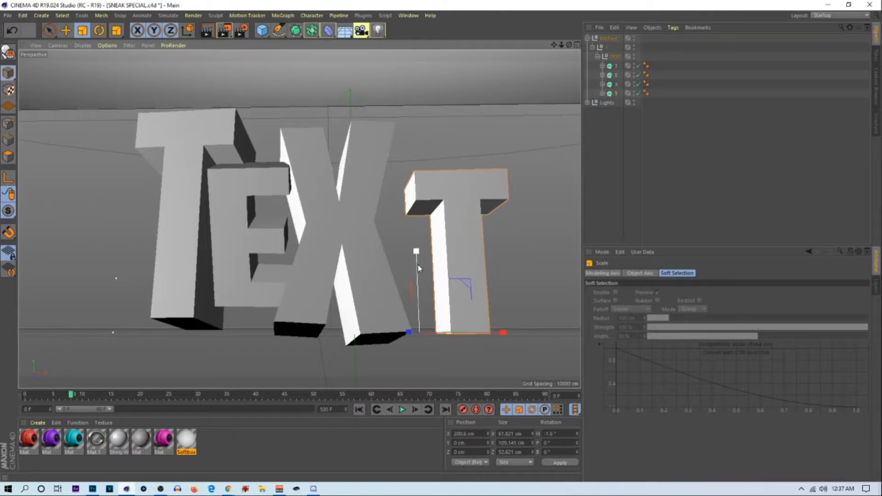
{"action": "key", "text": "e"}
{"action": "left_click_drag", "start_coordinate": [418, 269], "coordinate": [412, 224]}
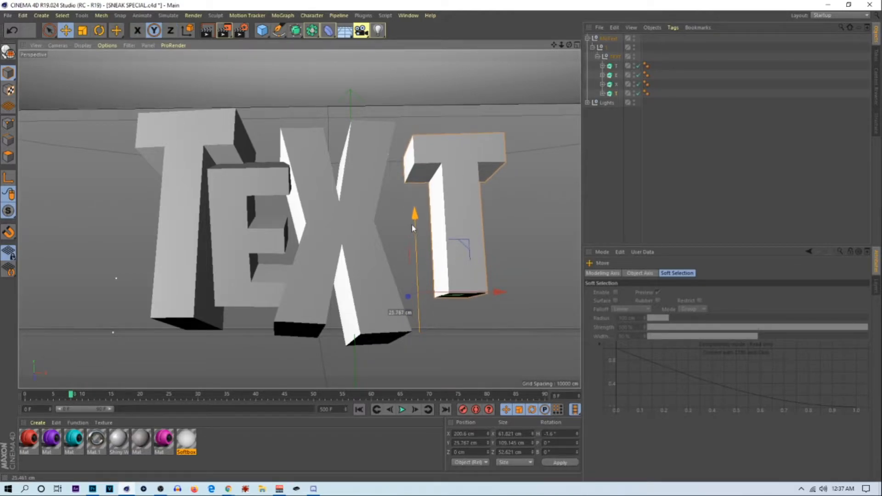
Step: Rotate the last T and shift it closer to the letter X, to about X 178 cm
{"action": "key", "text": "r"}
{"action": "left_click_drag", "start_coordinate": [421, 274], "coordinate": [424, 251]}
{"action": "left_click_drag", "start_coordinate": [426, 295], "coordinate": [424, 280]}
{"action": "key", "text": "e"}
{"action": "left_click_drag", "start_coordinate": [404, 235], "coordinate": [384, 236]}
Step: Rotate the last T to about 10.4° in heading, 31.1° in pitch and -3.3° in bank
{"action": "key", "text": "r"}
{"action": "left_click_drag", "start_coordinate": [415, 306], "coordinate": [421, 308]}
{"action": "left_click_drag", "start_coordinate": [390, 263], "coordinate": [397, 256]}
{"action": "left_click_drag", "start_coordinate": [410, 306], "coordinate": [418, 307]}
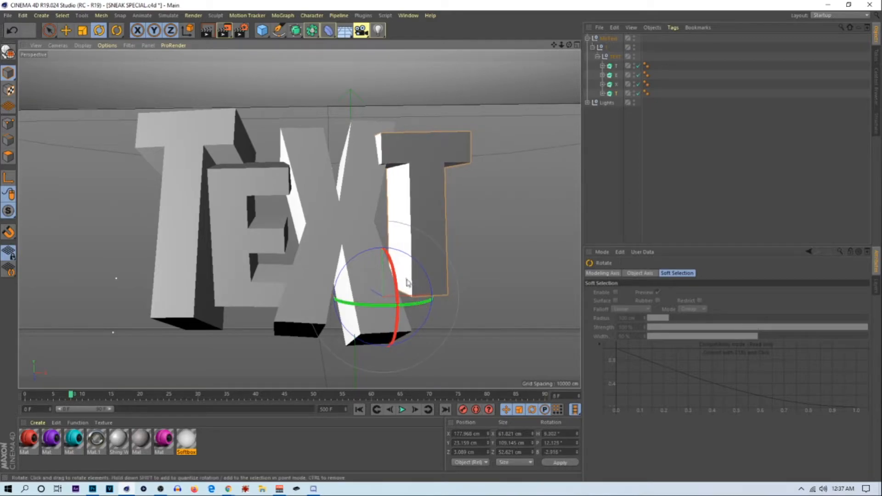
{"action": "mouse_move", "coordinate": [392, 266]}
{"action": "left_mouse_down"}
{"action": "mouse_move", "coordinate": [398, 250]}
{"action": "mouse_move", "coordinate": [388, 235]}
{"action": "mouse_move", "coordinate": [392, 251]}
{"action": "left_mouse_up"}
Step: Lower the last T to about Y 16 cm and scale it down to about 62 × 92 × 44 cm
{"action": "key", "text": "e"}
{"action": "key", "text": "t"}
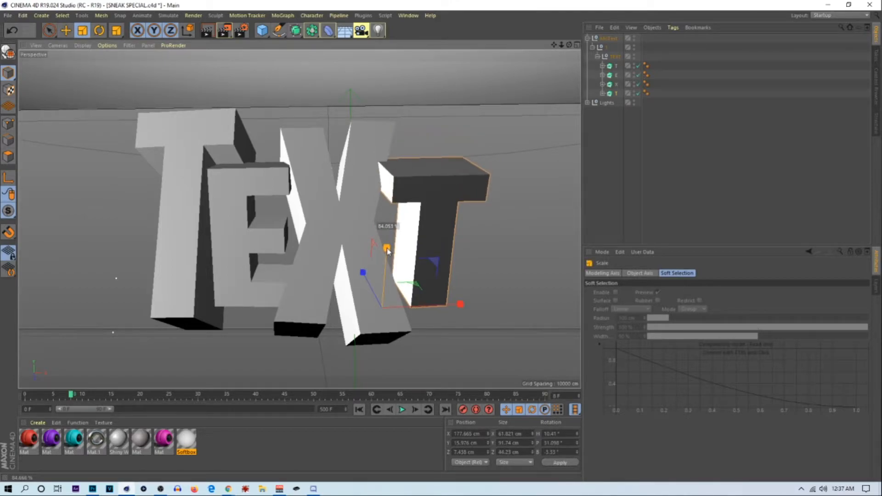
{"action": "key", "text": "e"}
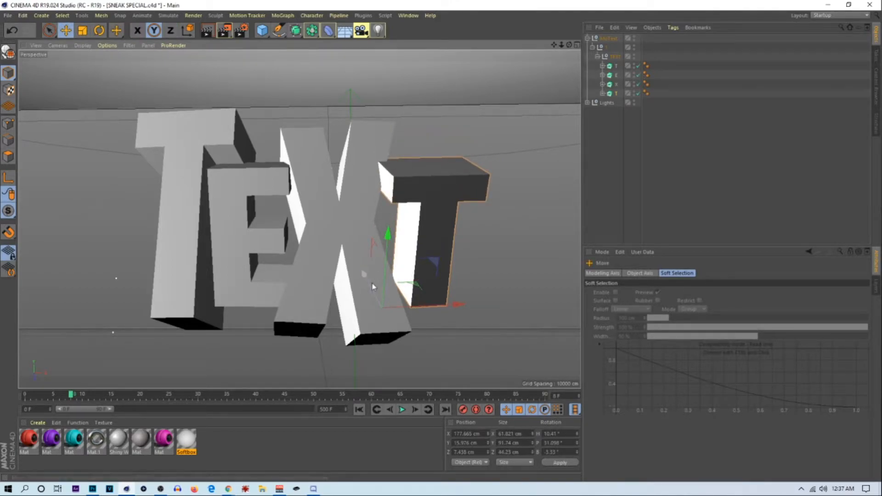
Step: Reposition the last T closer to the X, to about X 172 cm, Y 17 cm and Z -18 cm
{"action": "left_click_drag", "start_coordinate": [365, 276], "coordinate": [381, 305]}
{"action": "left_click_drag", "start_coordinate": [401, 265], "coordinate": [403, 249]}
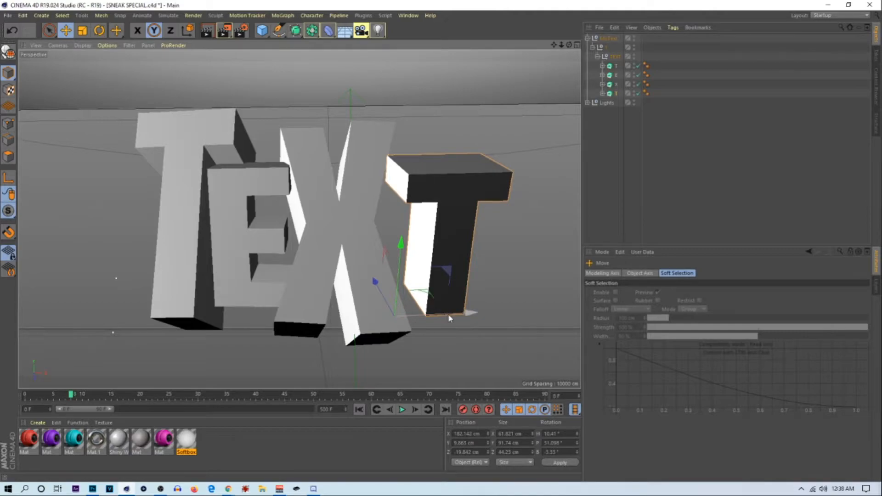
{"action": "left_click_drag", "start_coordinate": [454, 316], "coordinate": [439, 317]}
{"action": "left_click_drag", "start_coordinate": [389, 273], "coordinate": [363, 275]}
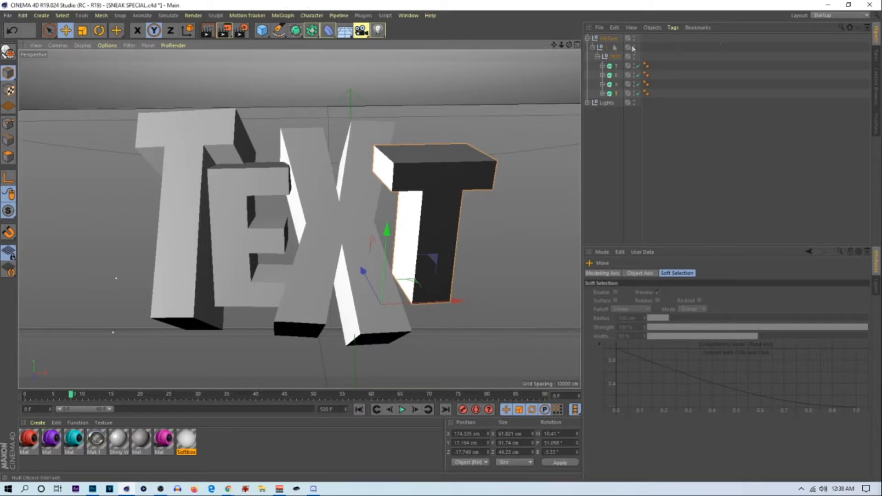
{"action": "left_click", "coordinate": [588, 39]}
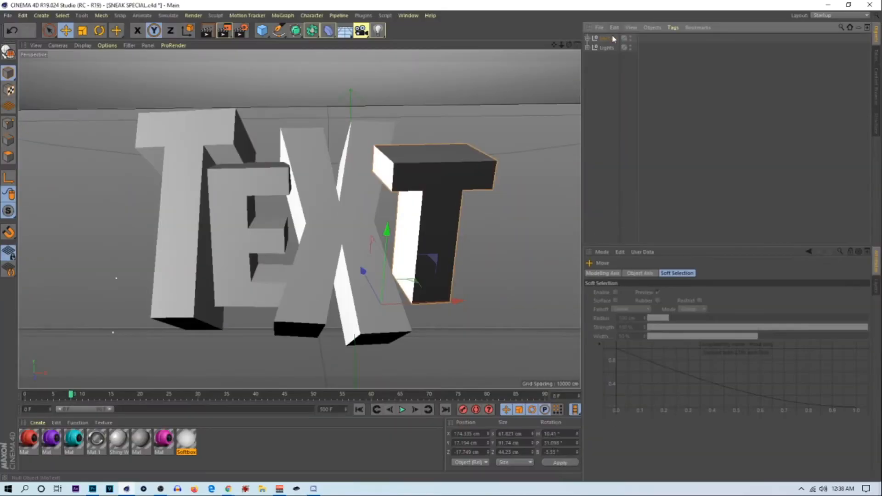
{"action": "left_click", "coordinate": [613, 40]}
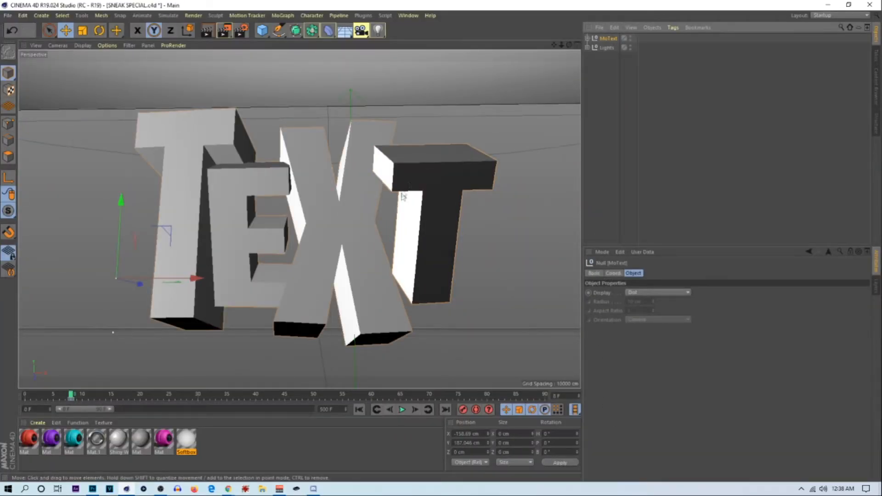
{"action": "left_click", "coordinate": [457, 173]}
{"action": "left_click_drag", "start_coordinate": [447, 303], "coordinate": [443, 301]}
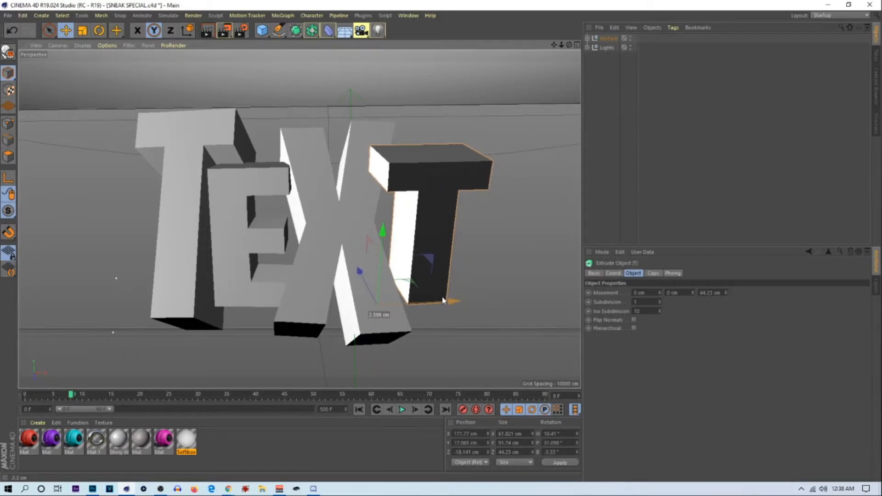
{"action": "left_click", "coordinate": [587, 38]}
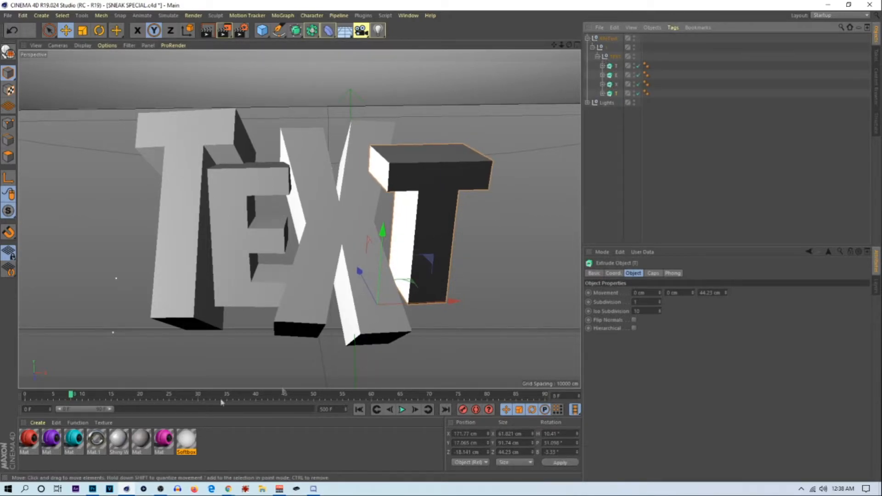
{"action": "left_click", "coordinate": [165, 441]}
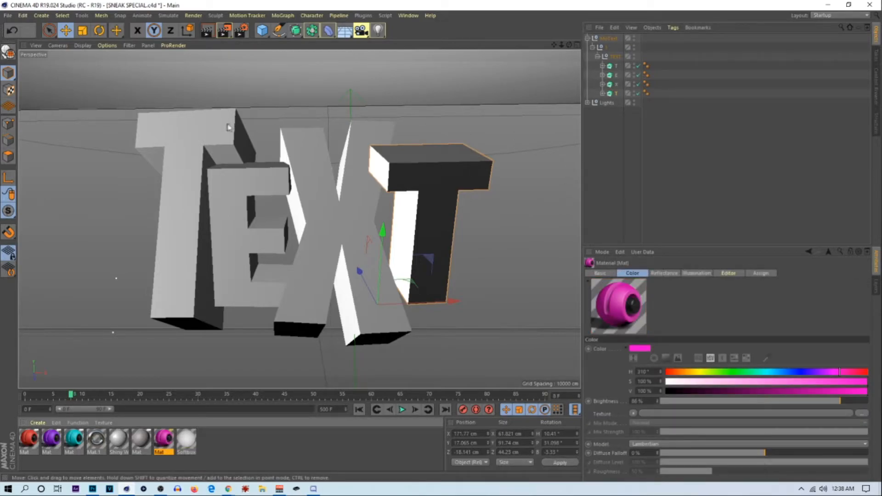
{"action": "left_click", "coordinate": [306, 190]}
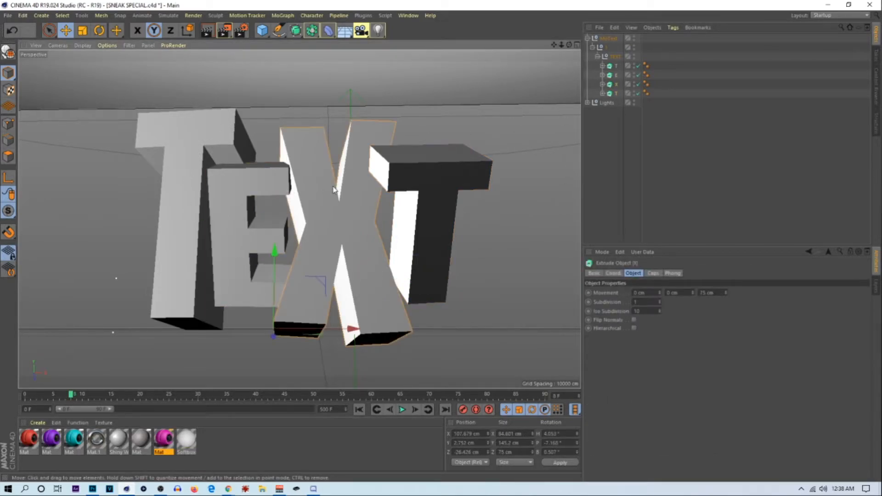
{"action": "left_click", "coordinate": [441, 194]}
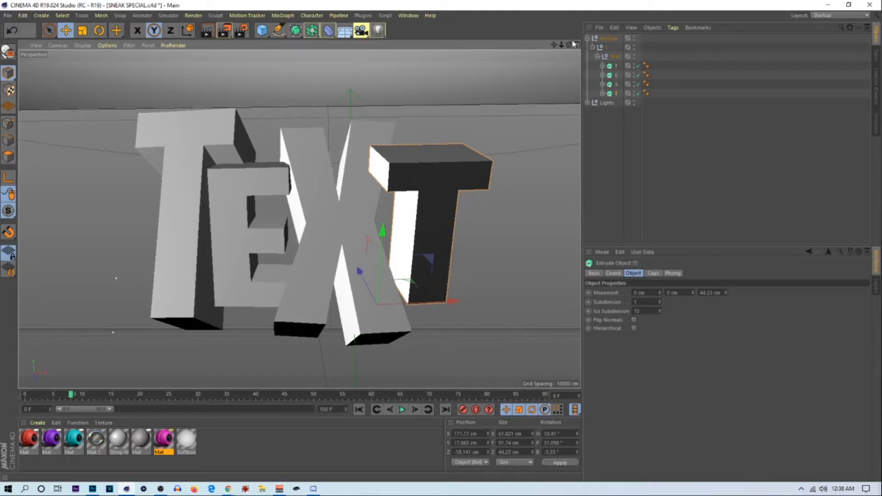
Step: Move the area light beside the text to about X -214 cm, Y -251 cm and Z 127 cm
{"action": "left_click_drag", "start_coordinate": [561, 44], "coordinate": [385, 145]}
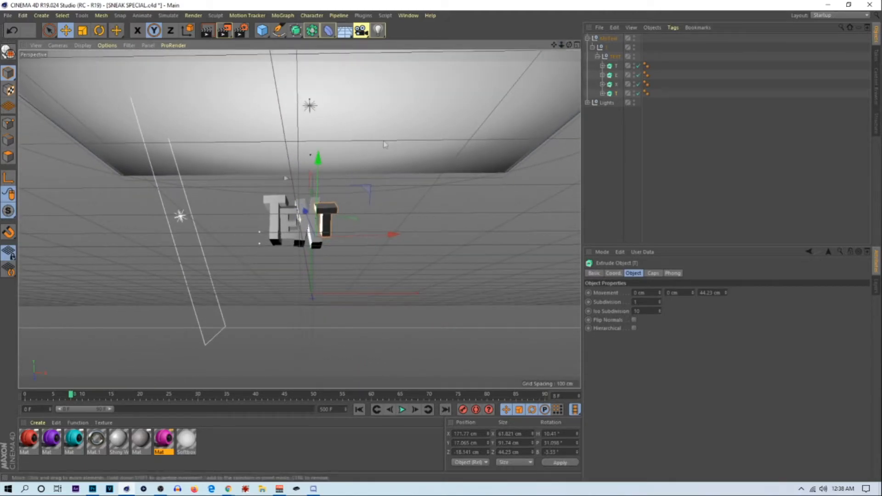
{"action": "left_click", "coordinate": [182, 220]}
{"action": "left_click_drag", "start_coordinate": [183, 218], "coordinate": [217, 177]}
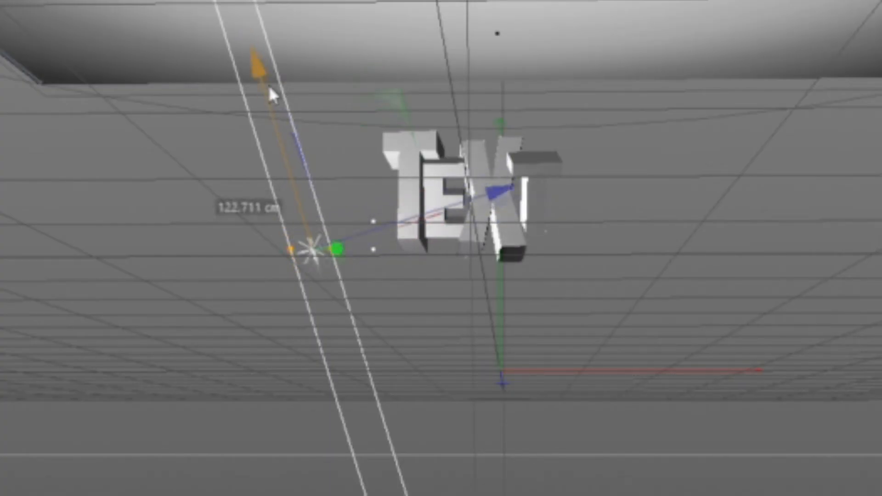
{"action": "mouse_move", "coordinate": [269, 88]}
{"action": "left_mouse_down"}
{"action": "mouse_move", "coordinate": [252, 53]}
{"action": "mouse_move", "coordinate": [268, 95]}
{"action": "left_mouse_up"}
{"action": "left_click_drag", "start_coordinate": [561, 44], "coordinate": [608, 45]}
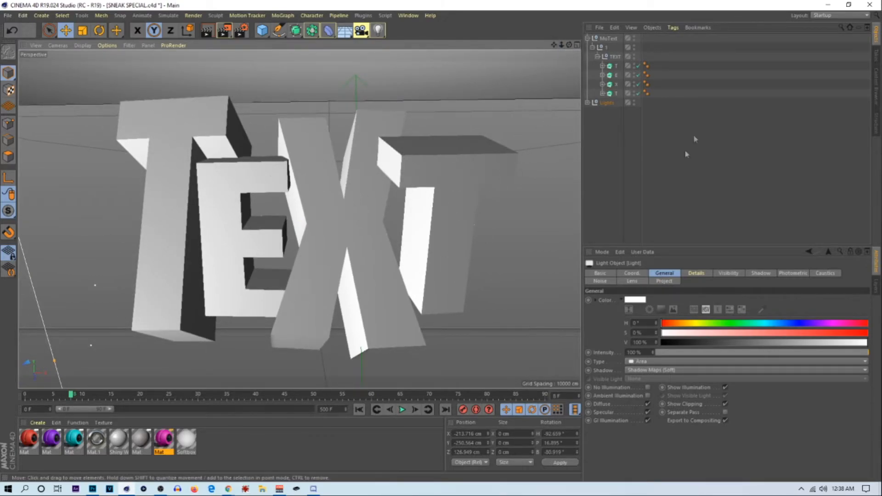
Step: Collapse the MoText group and place it below Lights in the object hierarchy
{"action": "left_click", "coordinate": [588, 39]}
{"action": "left_click_drag", "start_coordinate": [609, 40], "coordinate": [611, 60]}
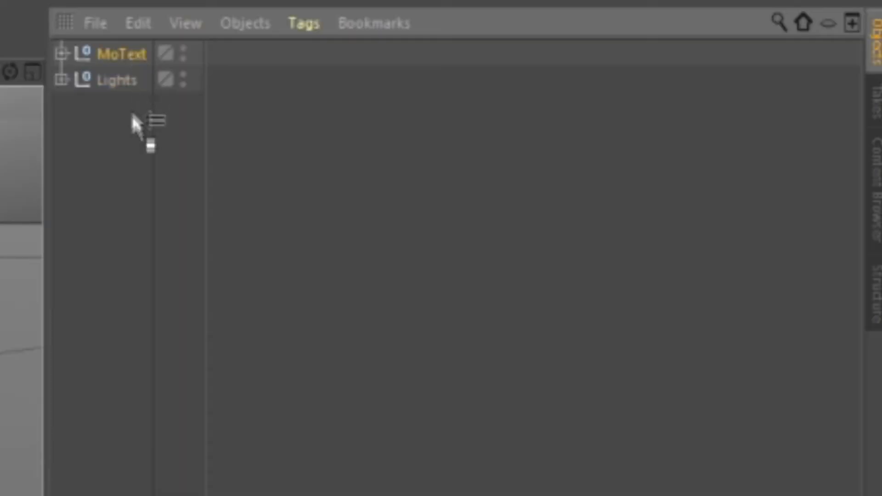
{"action": "left_click_drag", "start_coordinate": [132, 115], "coordinate": [129, 104]}
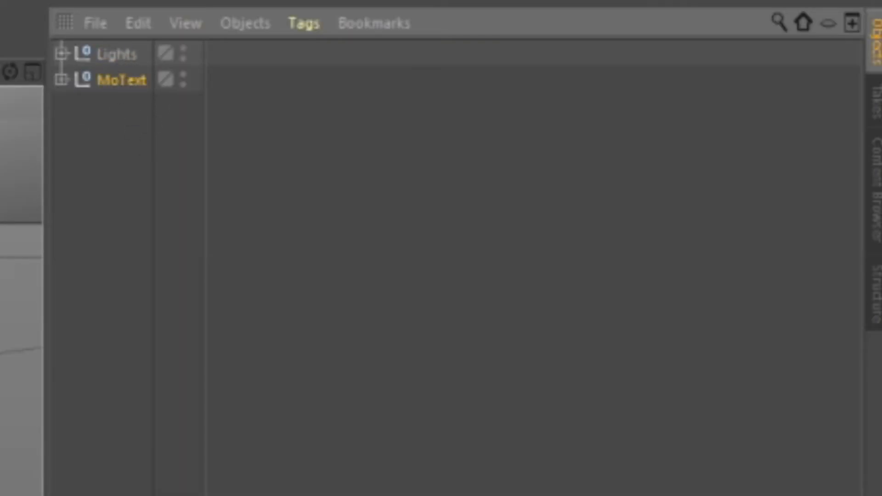
{"action": "left_click_drag", "start_coordinate": [118, 73], "coordinate": [138, 44]}
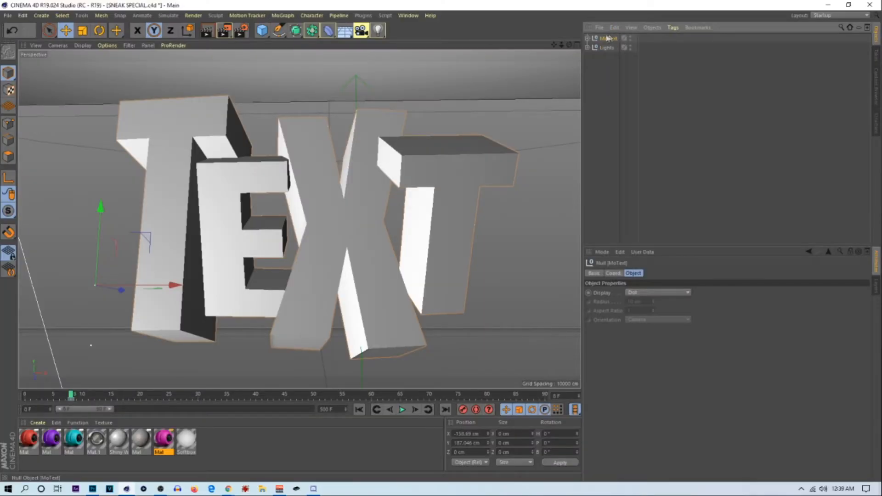
{"action": "left_click_drag", "start_coordinate": [614, 41], "coordinate": [613, 63]}
Step: Duplicate the MoText group and place the copy below the original in the hierarchy
{"action": "key", "text": "ctrl+c"}
{"action": "key", "text": "ctrl+v"}
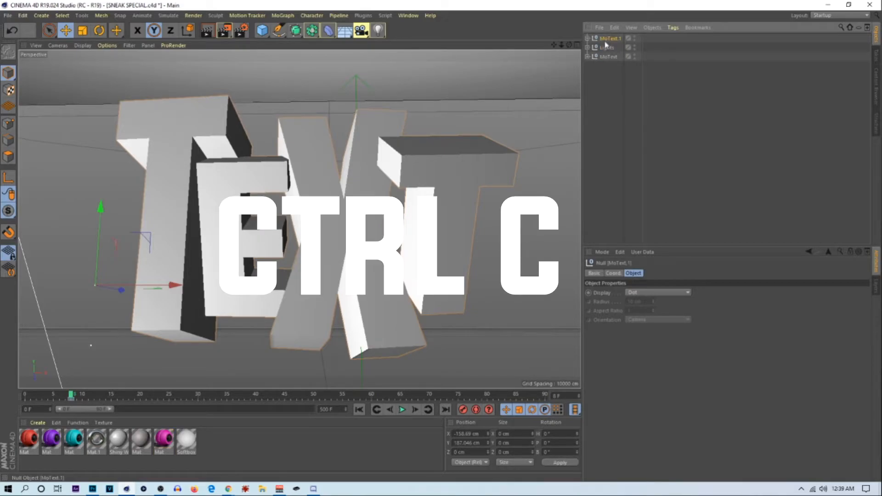
{"action": "left_click_drag", "start_coordinate": [605, 40], "coordinate": [605, 64]}
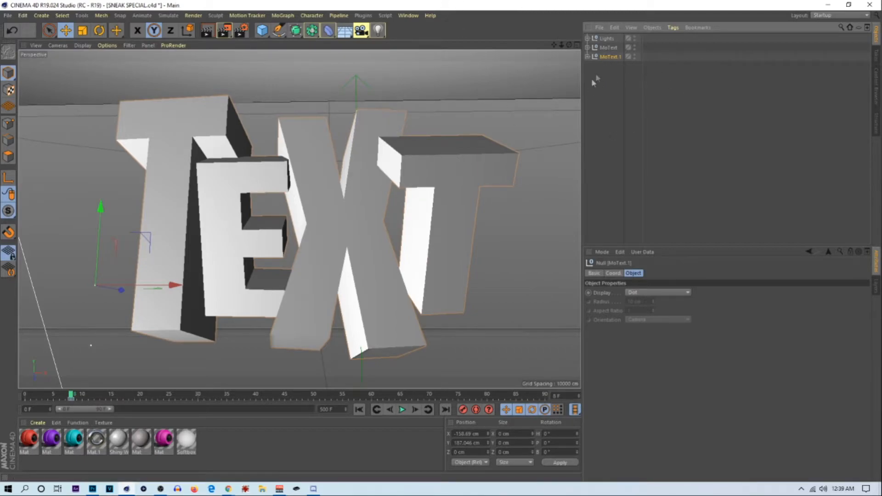
Step: Scale the duplicated text group slightly larger along X and Y and apply the pink material to it
{"action": "key", "text": "t"}
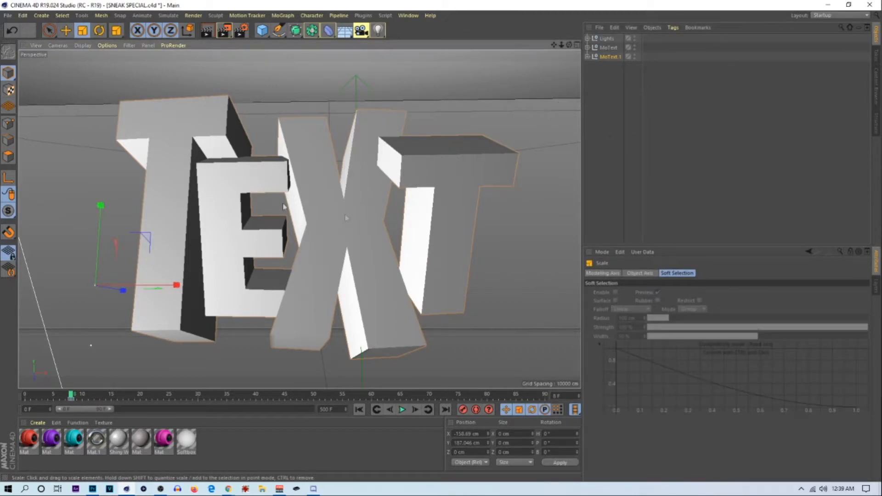
{"action": "left_click_drag", "start_coordinate": [168, 287], "coordinate": [170, 288]}
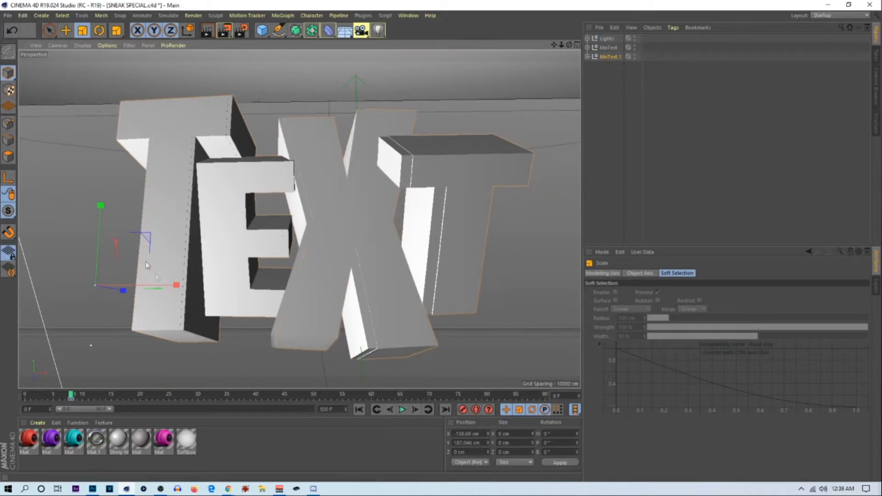
{"action": "left_click_drag", "start_coordinate": [102, 207], "coordinate": [101, 229]}
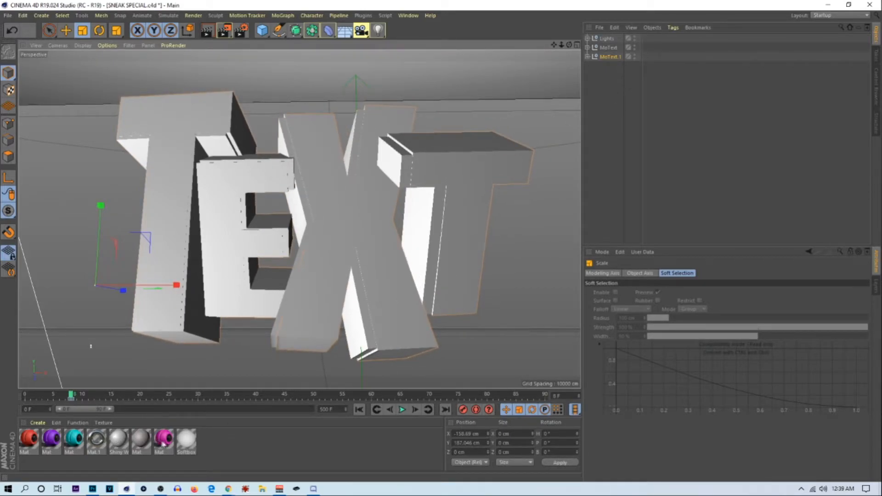
{"action": "left_click_drag", "start_coordinate": [164, 442], "coordinate": [609, 57]}
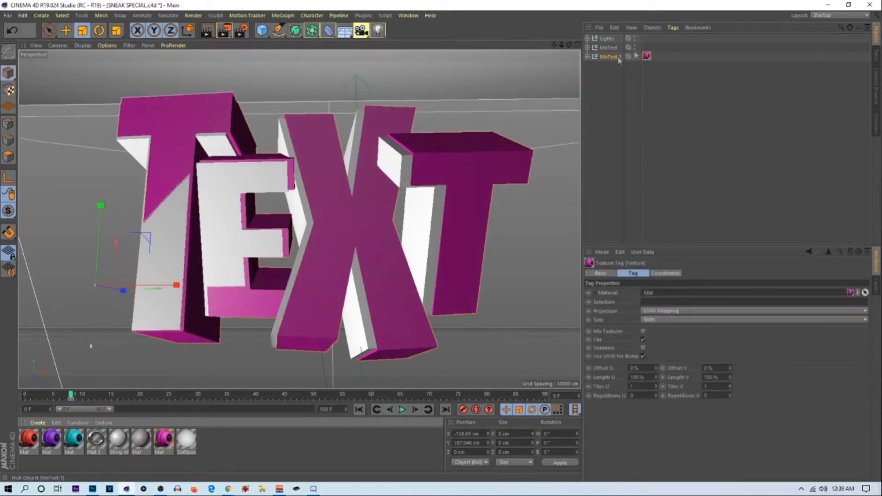
Step: Offset the pink text copy behind the original, to about X -155 cm, Y 187 cm and Z 9.5 cm
{"action": "key", "text": "e"}
{"action": "left_click_drag", "start_coordinate": [114, 297], "coordinate": [130, 287]}
{"action": "mouse_move", "coordinate": [568, 46]}
{"action": "left_mouse_down"}
{"action": "mouse_move", "coordinate": [574, 27]}
{"action": "mouse_move", "coordinate": [578, 56]}
{"action": "left_mouse_up"}
{"action": "left_click_drag", "start_coordinate": [105, 317], "coordinate": [98, 313]}
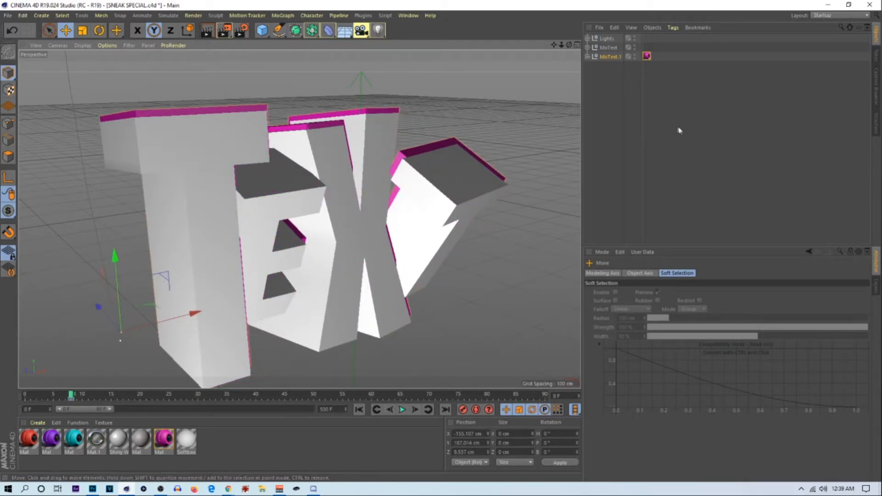
{"action": "mouse_move", "coordinate": [570, 45]}
{"action": "left_mouse_down"}
{"action": "mouse_move", "coordinate": [549, 46]}
{"action": "mouse_move", "coordinate": [568, 51]}
{"action": "left_mouse_up"}
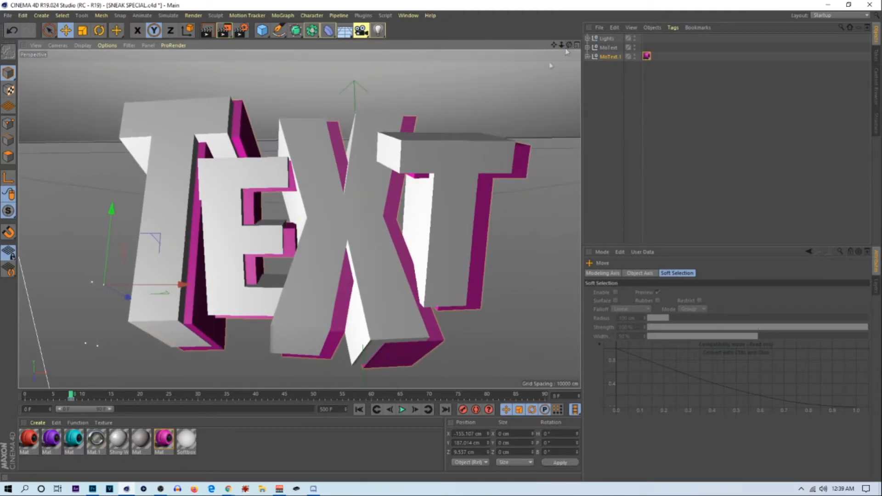
Step: Reposition the first T of the text copy to about X 11 cm, Y 12 cm and Z -25 cm
{"action": "left_click", "coordinate": [253, 149]}
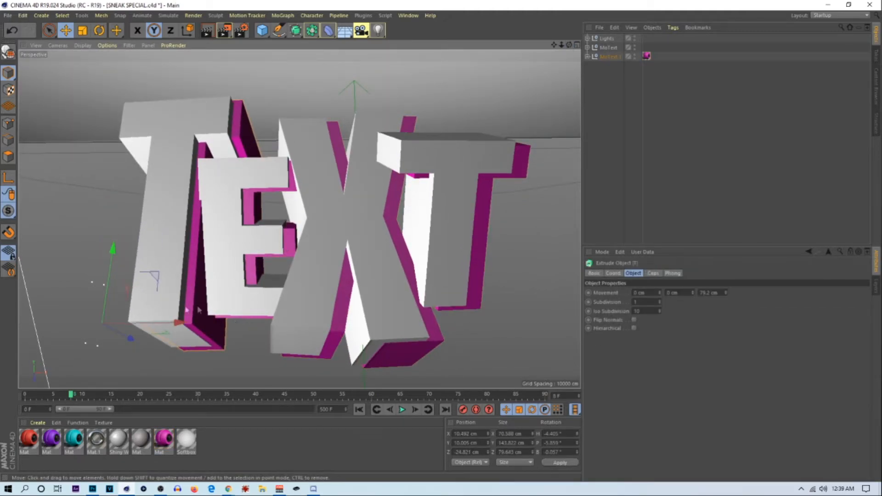
{"action": "left_click_drag", "start_coordinate": [111, 251], "coordinate": [109, 260]}
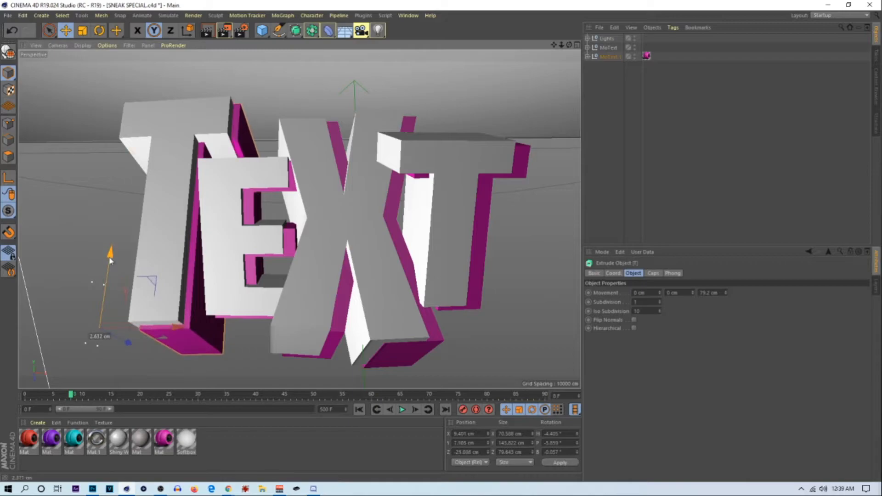
{"action": "left_click_drag", "start_coordinate": [148, 307], "coordinate": [156, 309]}
{"action": "left_click_drag", "start_coordinate": [118, 253], "coordinate": [110, 247]}
{"action": "left_click_drag", "start_coordinate": [187, 322], "coordinate": [178, 319]}
{"action": "left_click_drag", "start_coordinate": [113, 275], "coordinate": [136, 260]}
{"action": "left_click_drag", "start_coordinate": [114, 229], "coordinate": [117, 253]}
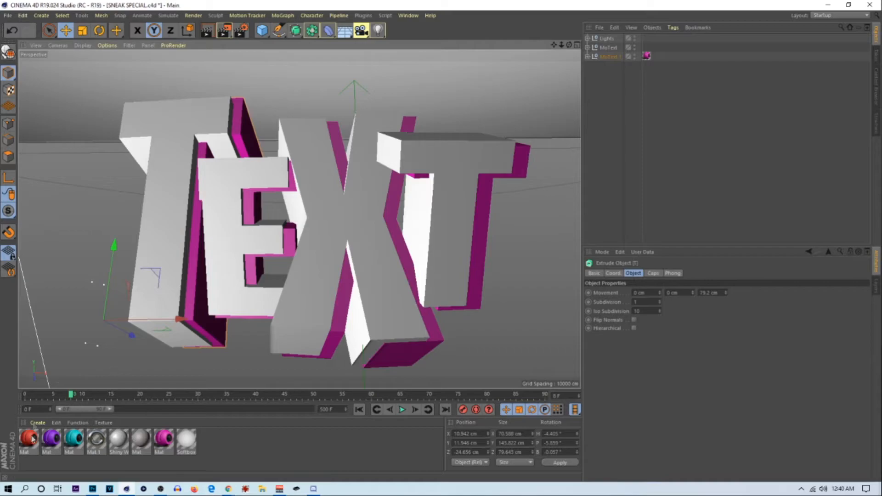
Step: Replace the text copy's shared pink material with per-letter materials: red first T, purple E, teal X and pink last T
{"action": "left_click_drag", "start_coordinate": [31, 444], "coordinate": [632, 64]}
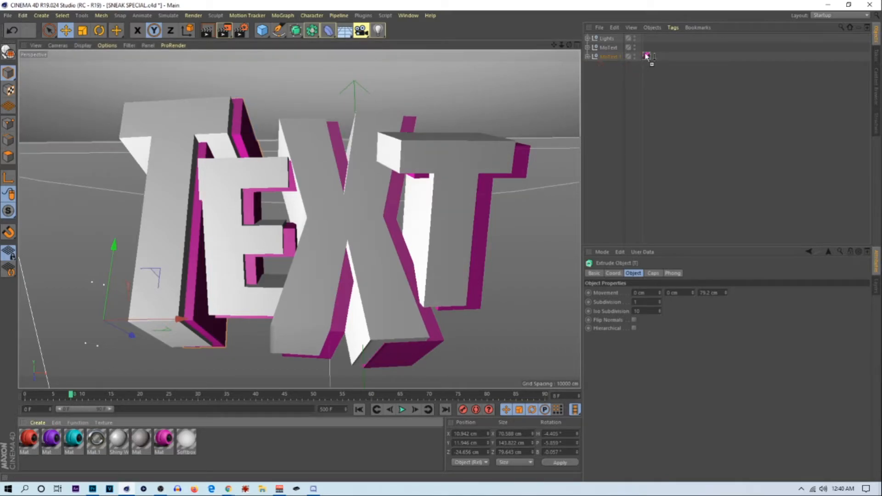
{"action": "left_click", "coordinate": [590, 58]}
{"action": "left_click_drag", "start_coordinate": [652, 58], "coordinate": [655, 85]}
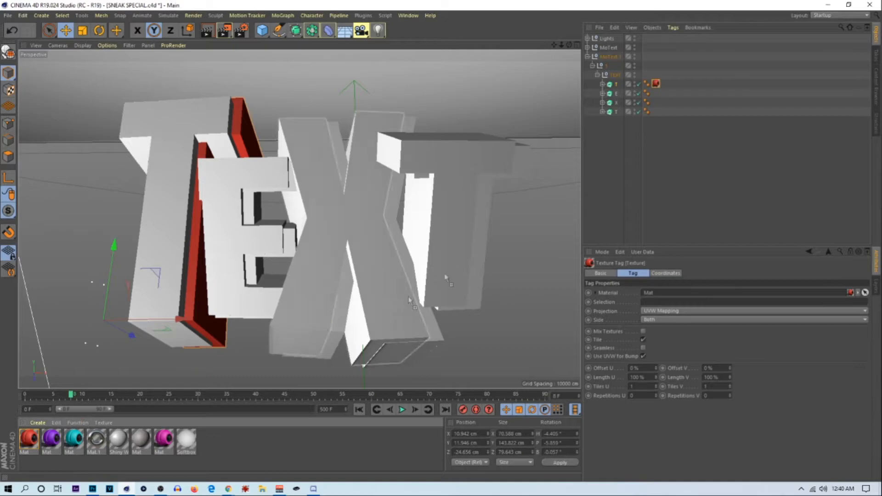
{"action": "left_click_drag", "start_coordinate": [252, 215], "coordinate": [253, 217]}
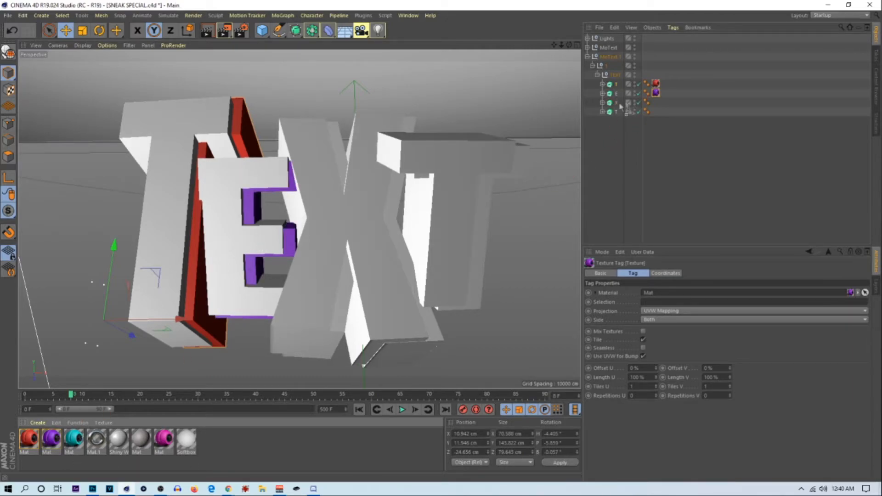
{"action": "left_click_drag", "start_coordinate": [617, 104], "coordinate": [617, 103]}
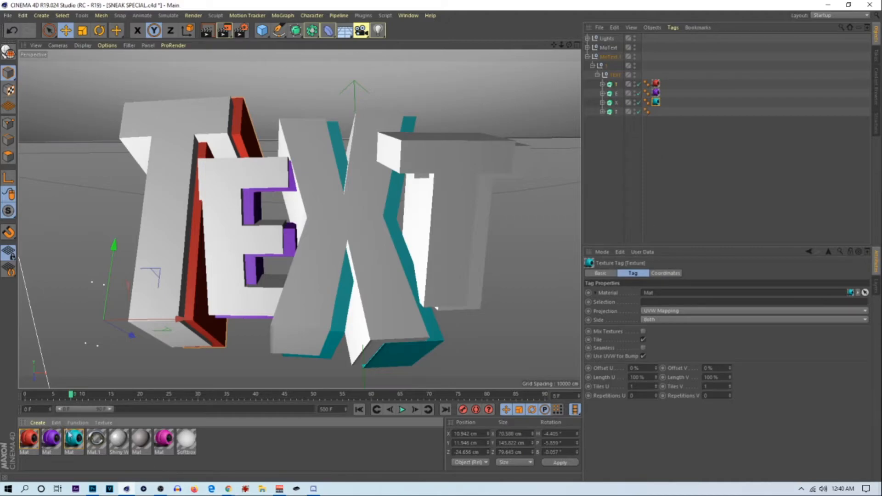
{"action": "left_click_drag", "start_coordinate": [162, 445], "coordinate": [617, 111]}
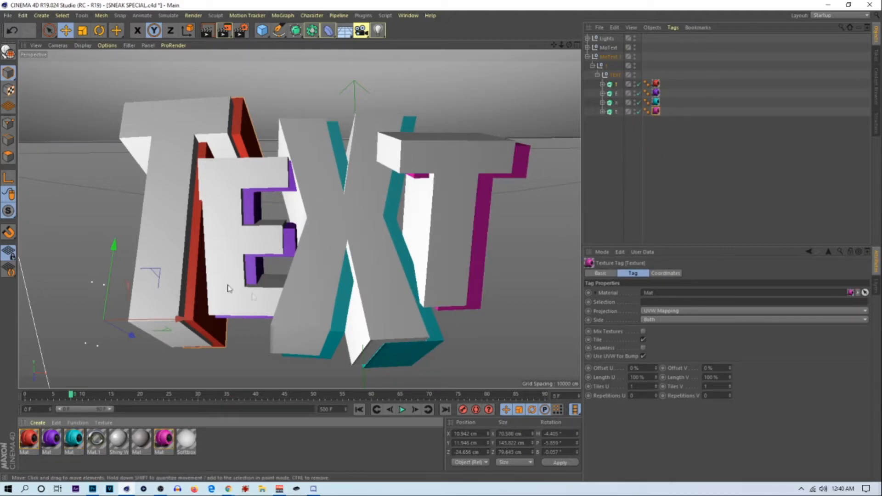
Step: Shift the purple E up and farther back, to about X 58 cm, Y 28 cm and Z 23 cm
{"action": "left_click", "coordinate": [276, 245]}
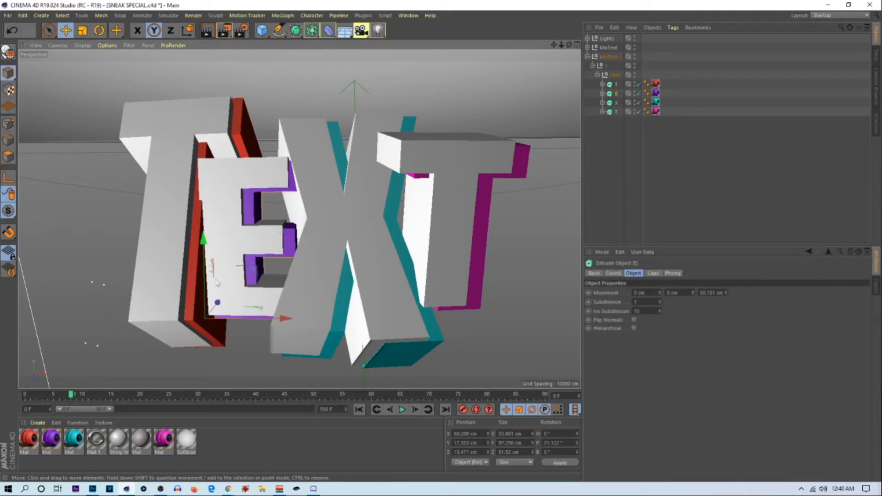
{"action": "left_click_drag", "start_coordinate": [218, 303], "coordinate": [215, 300]}
{"action": "mouse_move", "coordinate": [287, 317]}
{"action": "left_mouse_down"}
{"action": "mouse_move", "coordinate": [272, 309]}
{"action": "mouse_move", "coordinate": [279, 314]}
{"action": "left_mouse_up"}
{"action": "mouse_move", "coordinate": [218, 299]}
{"action": "left_mouse_down"}
{"action": "mouse_move", "coordinate": [228, 297]}
{"action": "mouse_move", "coordinate": [221, 297]}
{"action": "left_mouse_up"}
{"action": "left_click_drag", "start_coordinate": [205, 259], "coordinate": [201, 255]}
Step: Scale the purple E to about 92 cm high and 49 cm deep and move it to about X 55, Y 23, Z 11 cm
{"action": "key", "text": "t"}
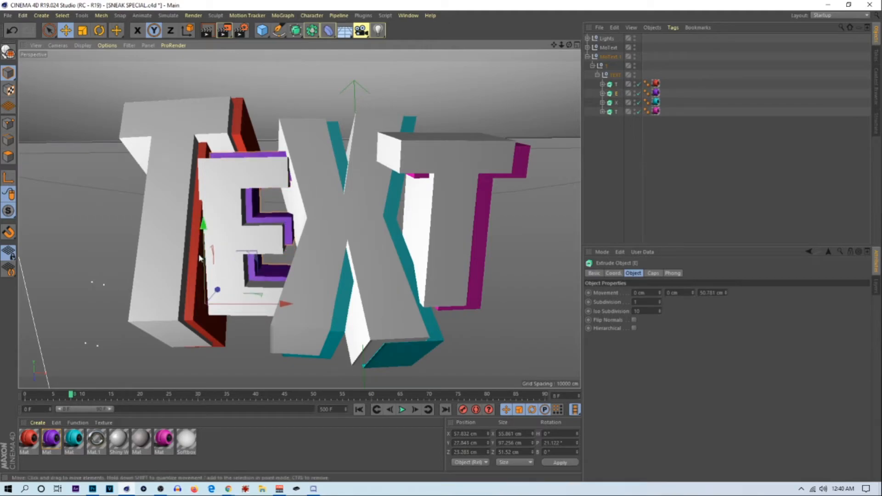
{"action": "left_click_drag", "start_coordinate": [202, 222], "coordinate": [201, 229]}
{"action": "key", "text": "e"}
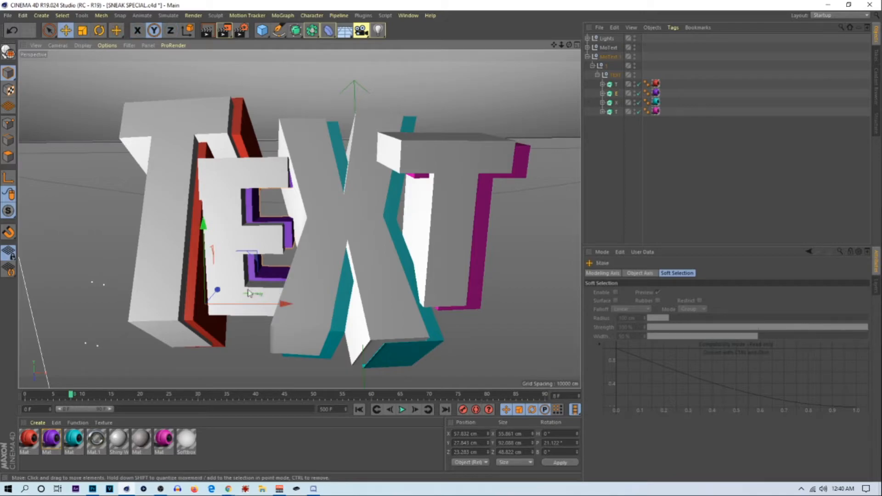
{"action": "mouse_move", "coordinate": [225, 303]}
{"action": "left_mouse_down"}
{"action": "mouse_move", "coordinate": [240, 304]}
{"action": "mouse_move", "coordinate": [213, 296]}
{"action": "left_mouse_up"}
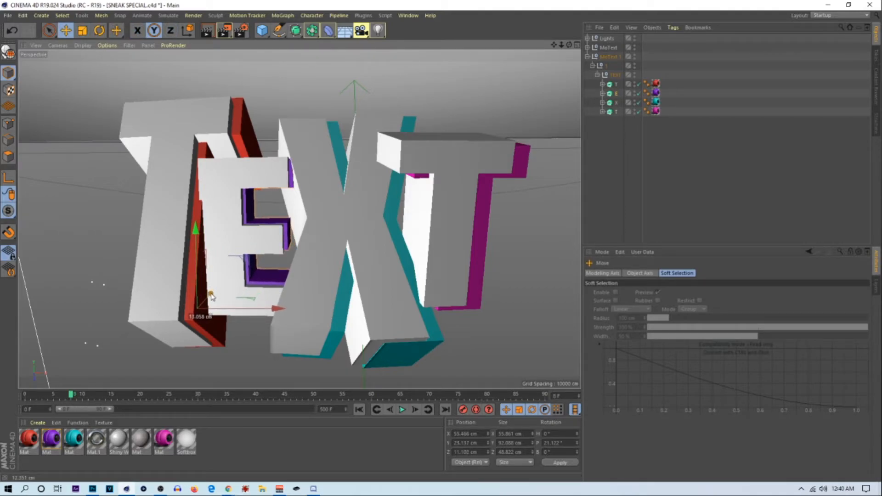
Step: Move the purple E to about Y 28, Z 21 cm, and the teal X to about X 108, Y 7, Z -10 cm
{"action": "left_click_drag", "start_coordinate": [194, 259], "coordinate": [273, 266]}
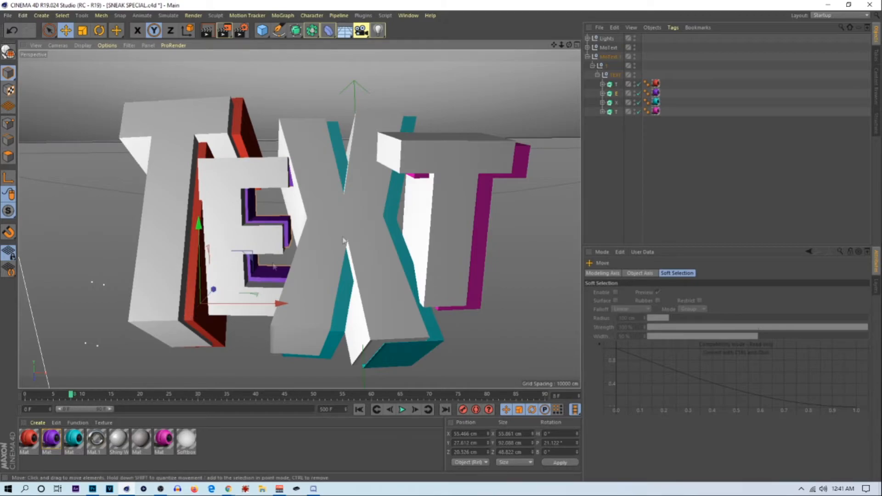
{"action": "left_click", "coordinate": [340, 141]}
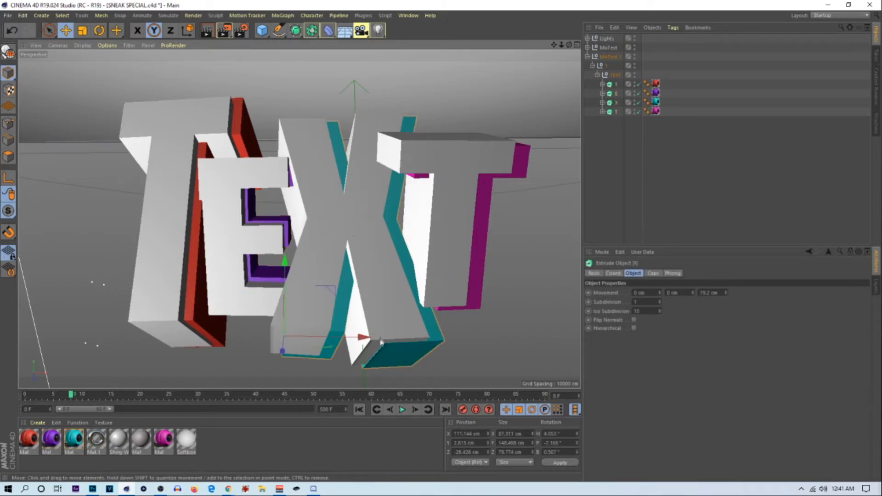
{"action": "left_click_drag", "start_coordinate": [373, 340], "coordinate": [360, 338]}
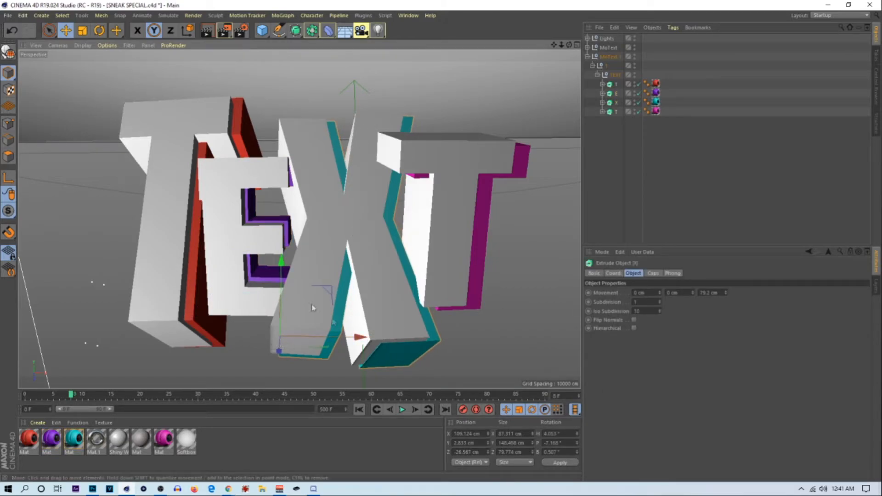
{"action": "left_click_drag", "start_coordinate": [284, 270], "coordinate": [282, 272]}
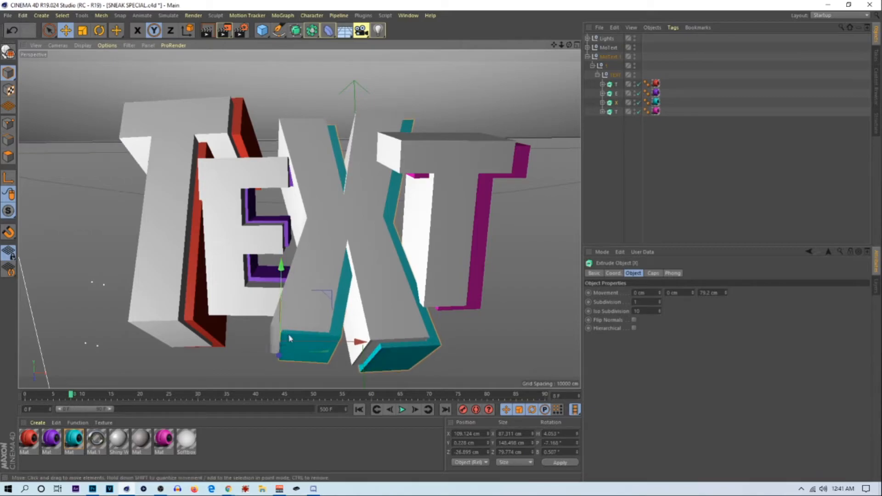
{"action": "left_click_drag", "start_coordinate": [278, 348], "coordinate": [258, 370]}
{"action": "left_click_drag", "start_coordinate": [282, 306], "coordinate": [278, 291]}
{"action": "mouse_move", "coordinate": [338, 348]}
{"action": "left_mouse_down"}
{"action": "mouse_move", "coordinate": [317, 362]}
{"action": "mouse_move", "coordinate": [342, 344]}
{"action": "left_mouse_up"}
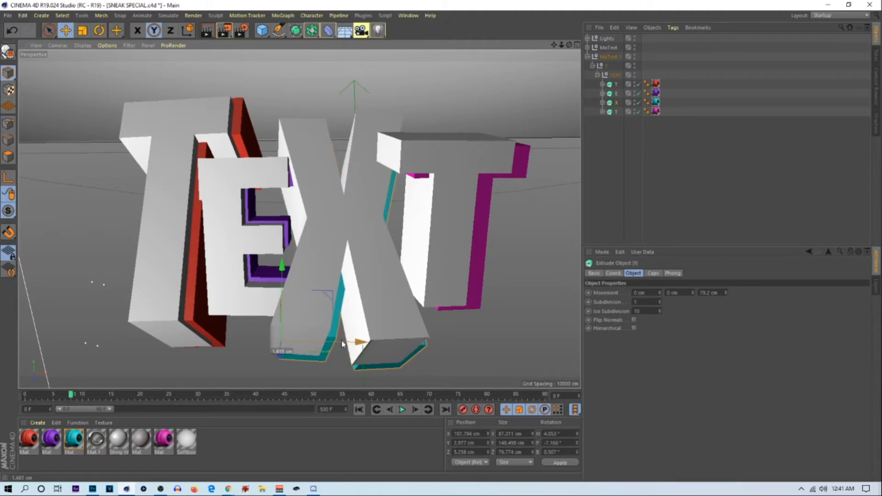
{"action": "left_click_drag", "start_coordinate": [281, 355], "coordinate": [286, 354]}
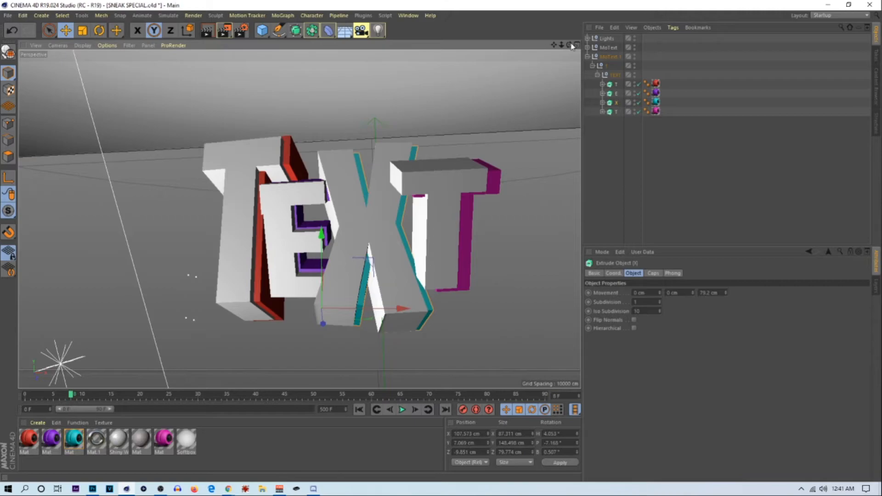
Step: Reposition the pink last T behind its white letter at about X 163 cm, Y 20 cm and Z -24 cm
{"action": "mouse_move", "coordinate": [570, 45]}
{"action": "left_mouse_down"}
{"action": "mouse_move", "coordinate": [579, 49]}
{"action": "mouse_move", "coordinate": [570, 44]}
{"action": "left_mouse_up"}
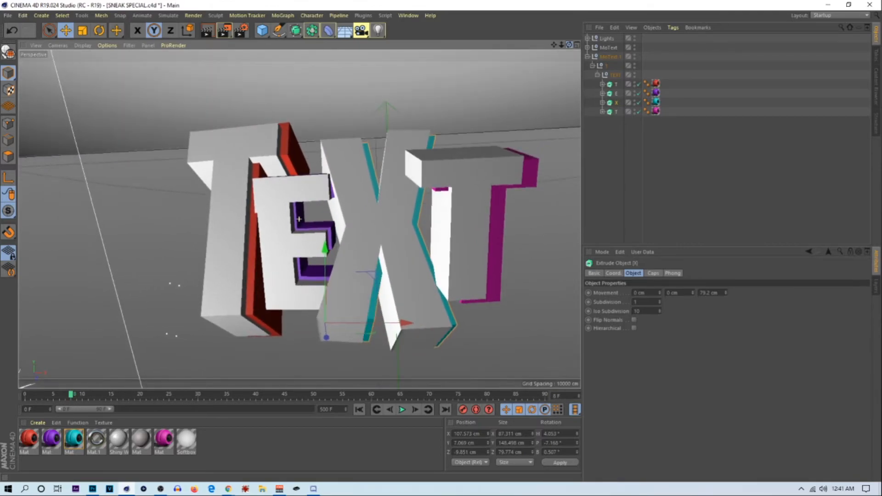
{"action": "left_click", "coordinate": [533, 189]}
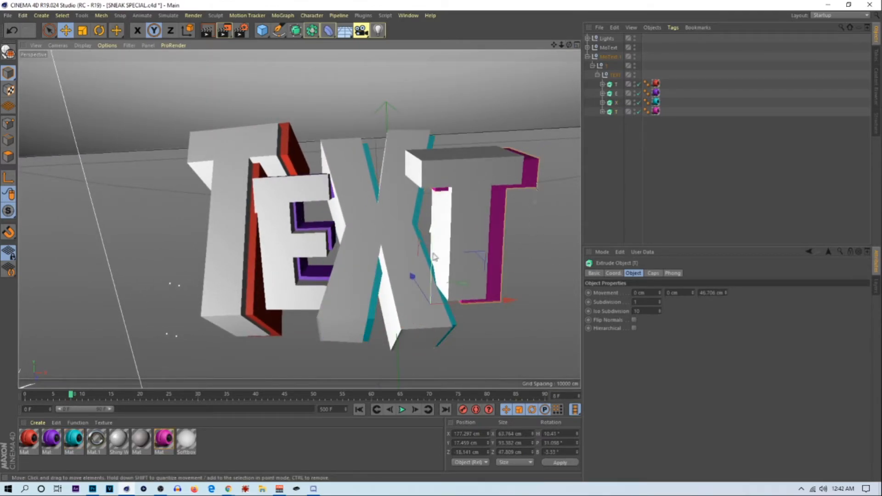
{"action": "left_click_drag", "start_coordinate": [416, 285], "coordinate": [413, 278]}
{"action": "left_click_drag", "start_coordinate": [460, 297], "coordinate": [432, 273]}
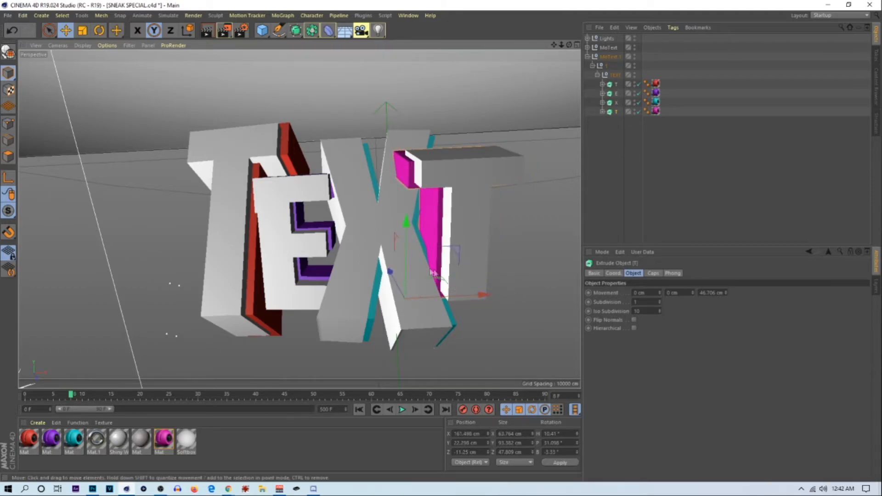
{"action": "left_click_drag", "start_coordinate": [407, 247], "coordinate": [409, 241]}
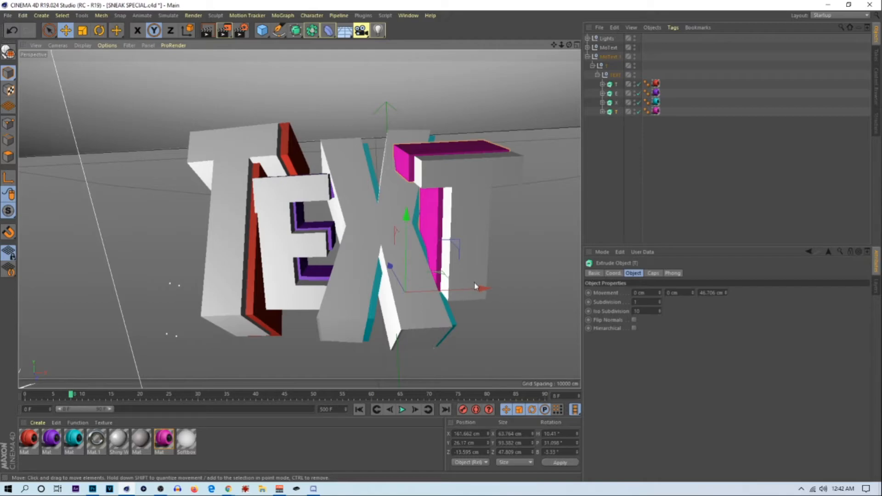
{"action": "left_click_drag", "start_coordinate": [390, 266], "coordinate": [398, 278]}
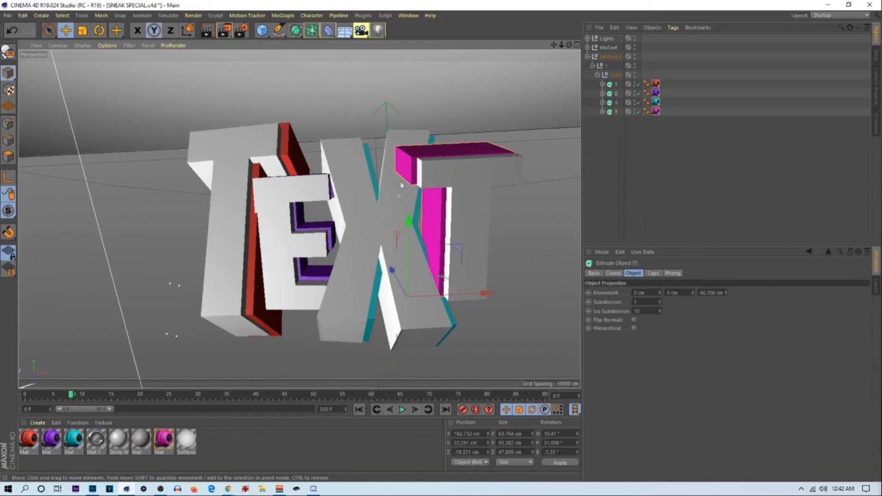
{"action": "left_click_drag", "start_coordinate": [391, 270], "coordinate": [402, 286]}
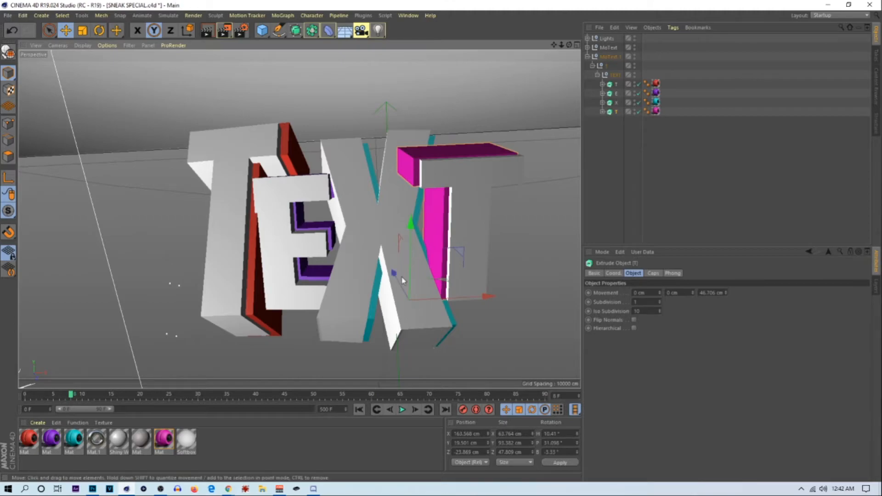
{"action": "left_click_drag", "start_coordinate": [570, 45], "coordinate": [570, 45]}
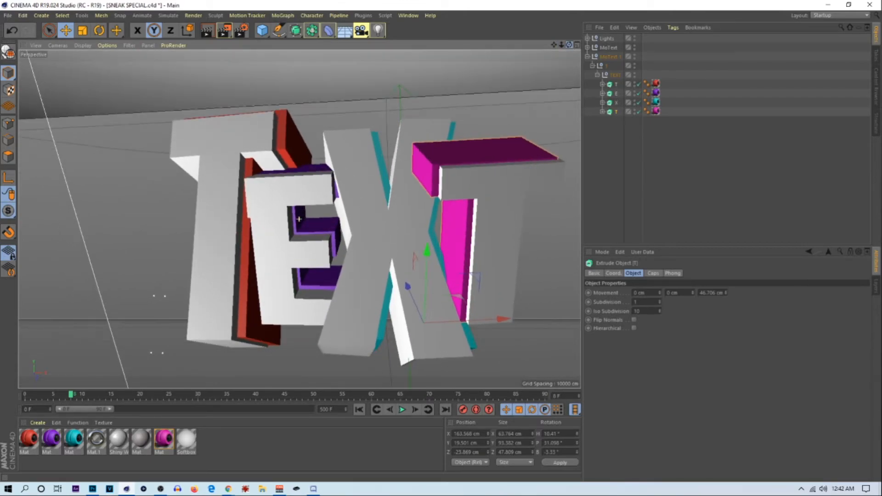
{"action": "mouse_move", "coordinate": [554, 45]}
{"action": "left_mouse_down"}
{"action": "mouse_move", "coordinate": [532, 34]}
{"action": "mouse_move", "coordinate": [562, 45]}
{"action": "left_mouse_up"}
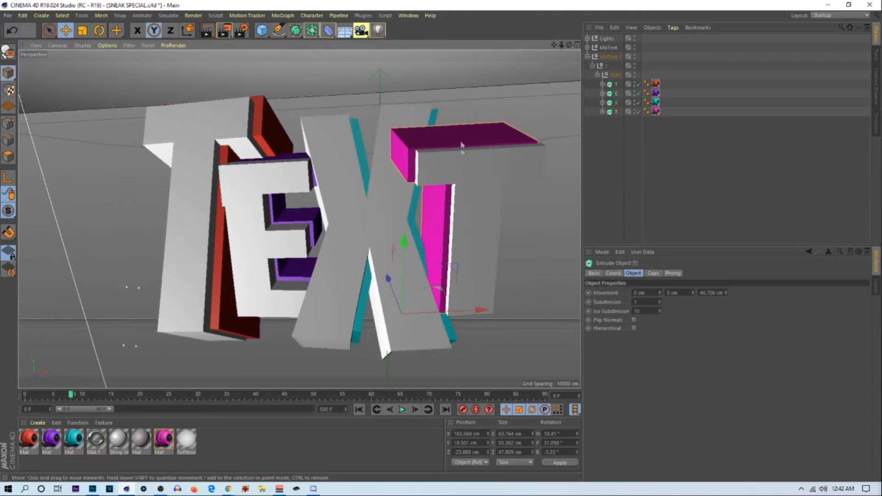
{"action": "left_click_drag", "start_coordinate": [403, 253], "coordinate": [406, 255]}
{"action": "left_click", "coordinate": [241, 30]}
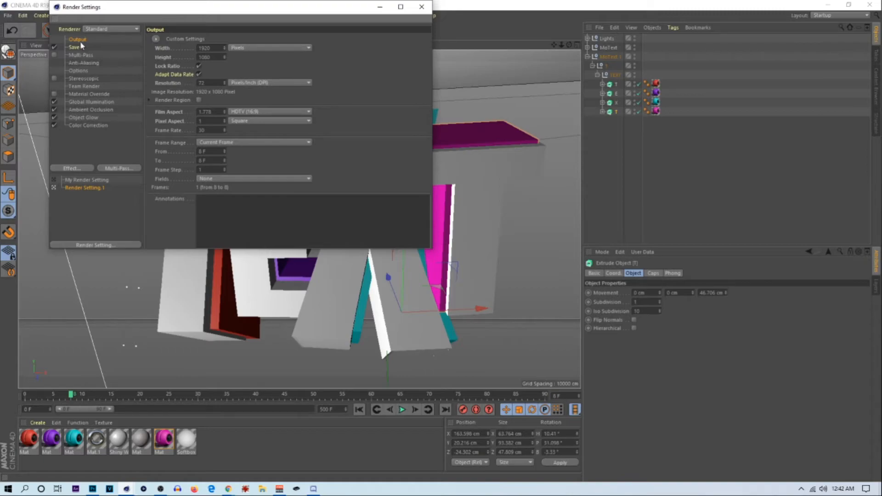
{"action": "left_click", "coordinate": [421, 8]}
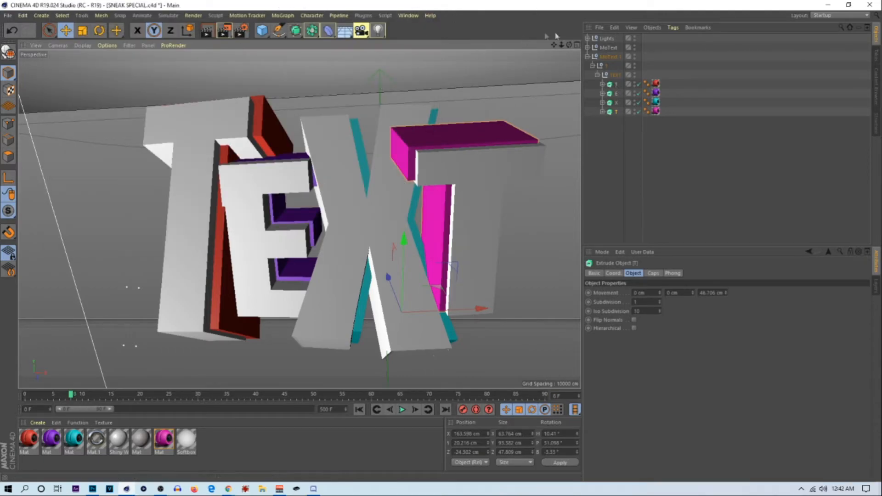
{"action": "left_click_drag", "start_coordinate": [568, 46], "coordinate": [549, 87]}
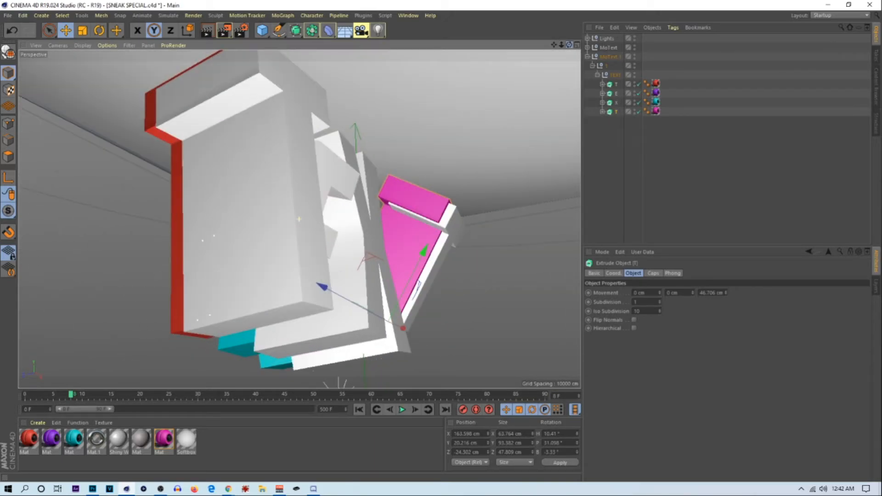
{"action": "left_click_drag", "start_coordinate": [570, 45], "coordinate": [657, 64]}
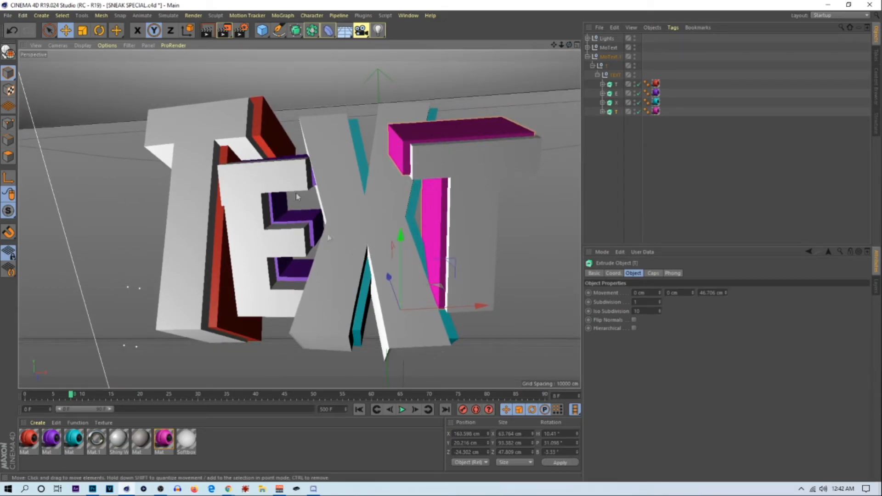
{"action": "left_click", "coordinate": [367, 321]}
{"action": "left_click", "coordinate": [378, 251]}
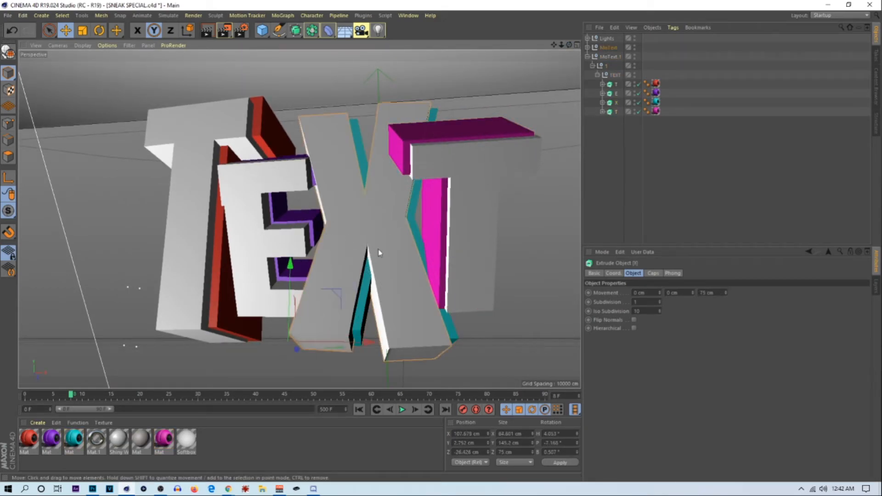
Step: Move the area light beside the text to about X -162 cm, Y -235 cm and Z 125 cm
{"action": "left_click_drag", "start_coordinate": [562, 45], "coordinate": [510, 51]}
{"action": "left_click", "coordinate": [176, 288]}
{"action": "left_click_drag", "start_coordinate": [175, 288], "coordinate": [236, 268]}
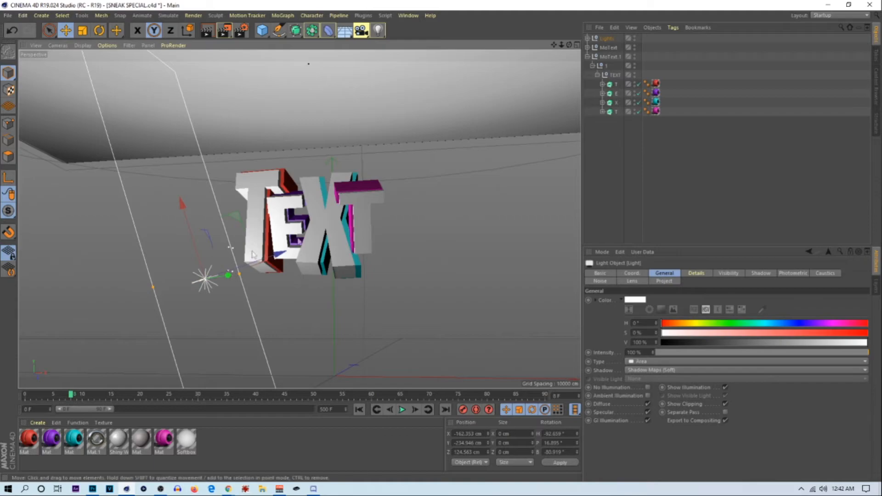
Step: Raise the Softbox plane above the text to about Y 106 cm
{"action": "left_click_drag", "start_coordinate": [561, 45], "coordinate": [515, 45]}
{"action": "left_click", "coordinate": [518, 71]}
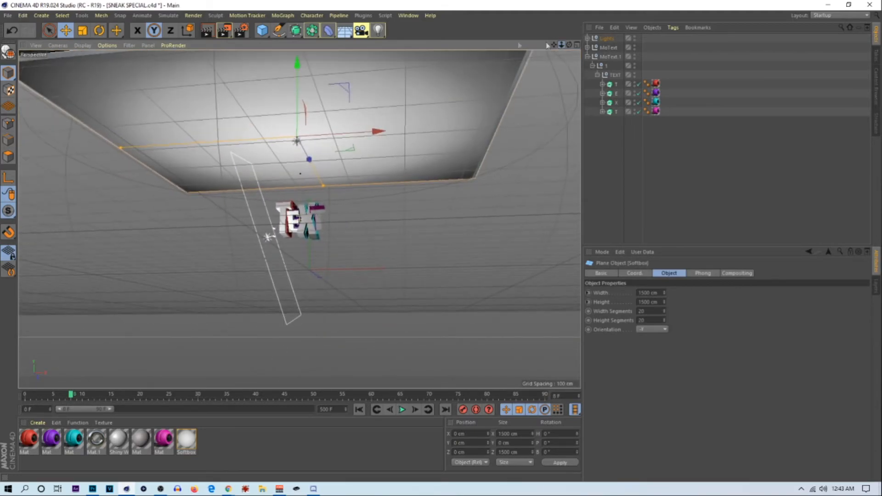
{"action": "left_click_drag", "start_coordinate": [301, 92], "coordinate": [301, 68]}
Step: Shift the teal X farther back, to about X 108 cm, Y 6 cm and Z 0 cm
{"action": "left_click_drag", "start_coordinate": [561, 45], "coordinate": [625, 45]}
{"action": "left_click_drag", "start_coordinate": [570, 45], "coordinate": [572, 38]}
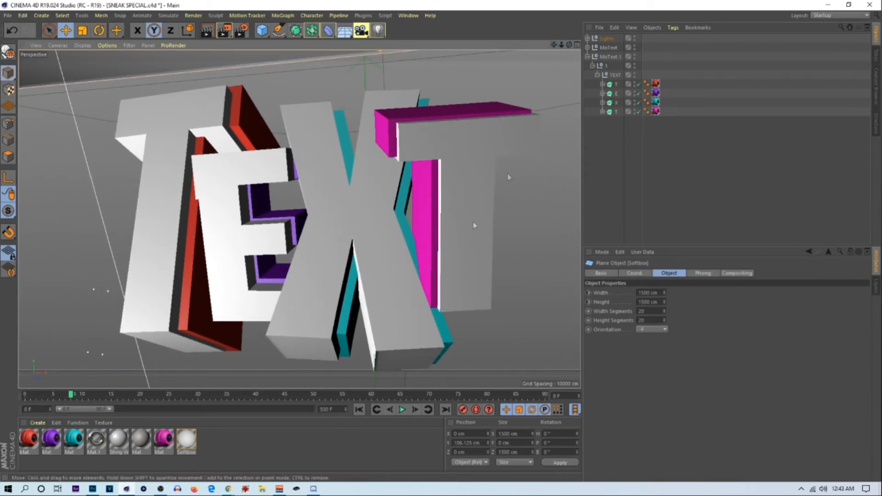
{"action": "left_click", "coordinate": [374, 318]}
{"action": "left_click_drag", "start_coordinate": [303, 366], "coordinate": [352, 343]}
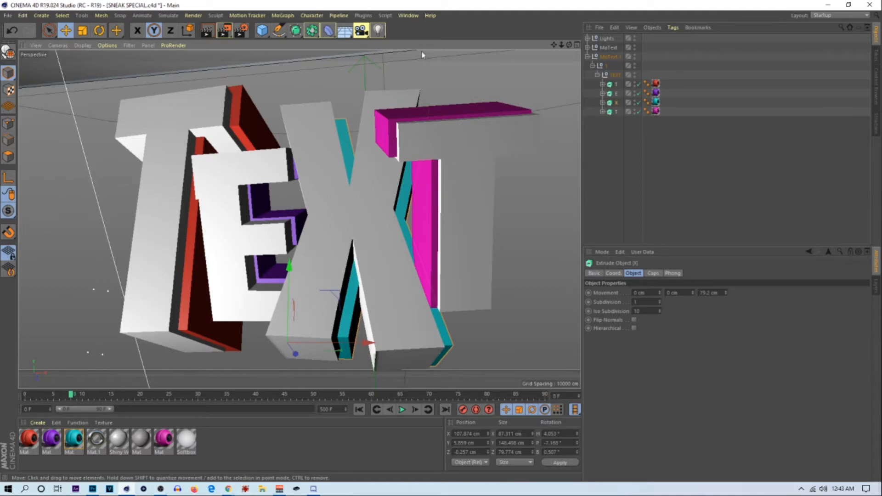
{"action": "left_click_drag", "start_coordinate": [570, 46], "coordinate": [321, 39]}
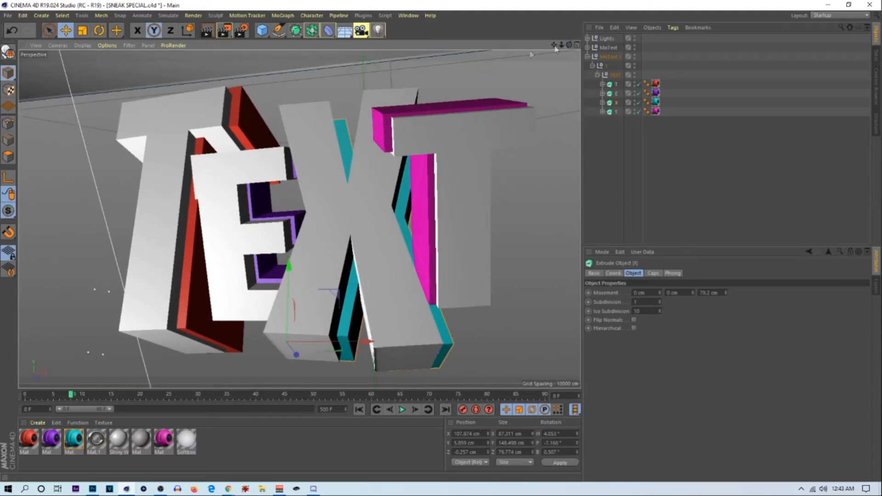
Step: Set the render's save file to TEXT in the Desktop PNGS folder, keeping the PNG format with alpha channel
{"action": "left_click", "coordinate": [241, 31]}
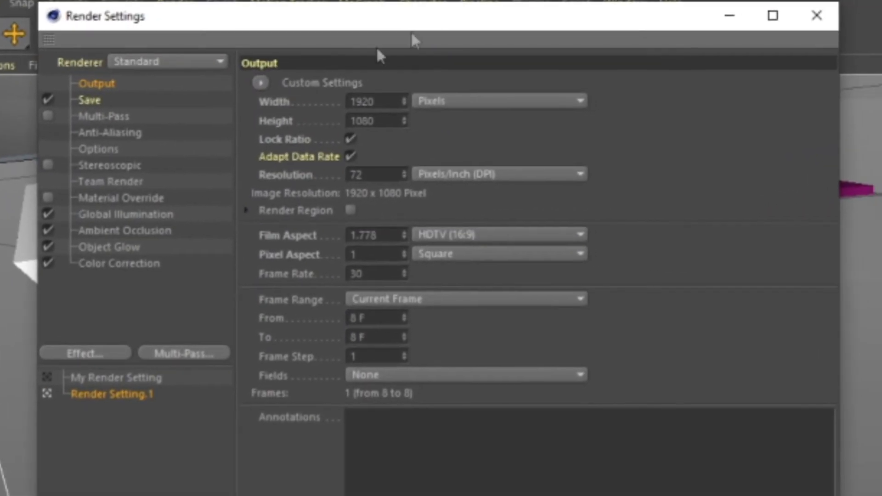
{"action": "left_click", "coordinate": [96, 103]}
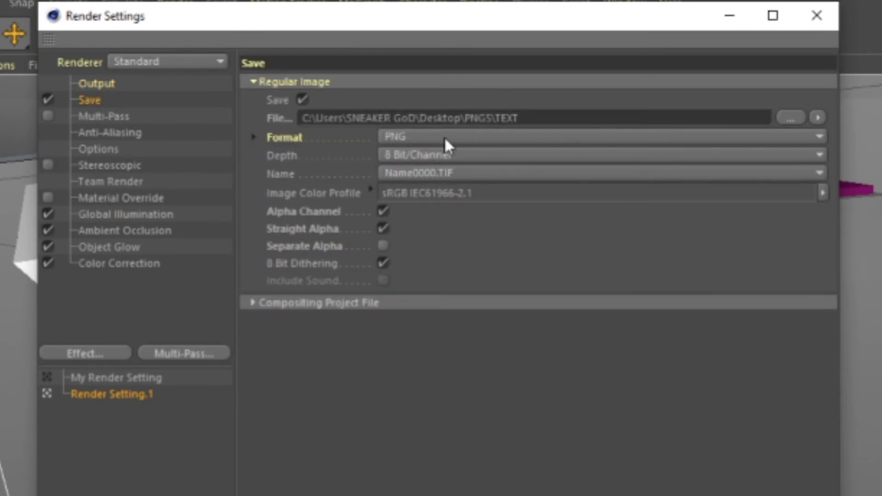
{"action": "left_click", "coordinate": [786, 118]}
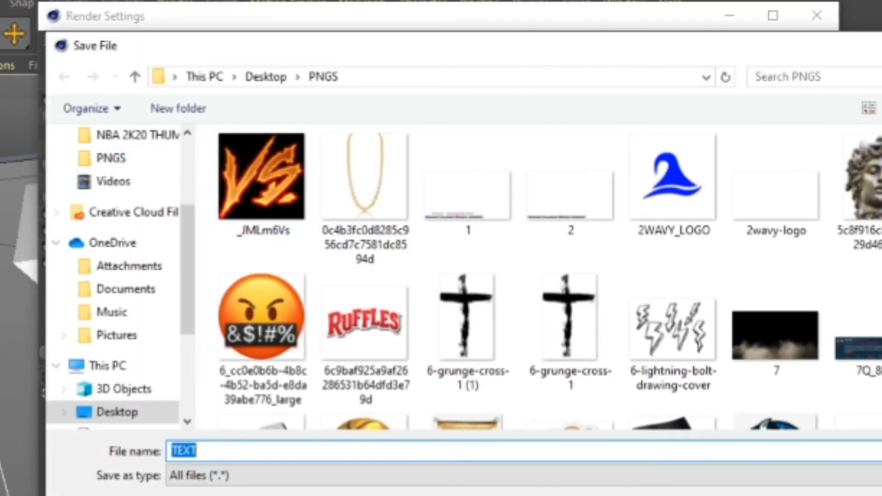
{"action": "key", "text": "Return"}
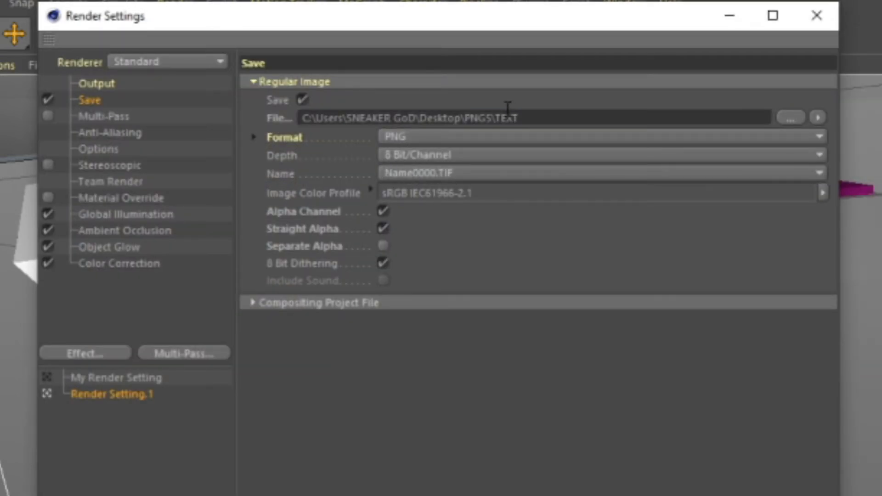
{"action": "left_click", "coordinate": [790, 118]}
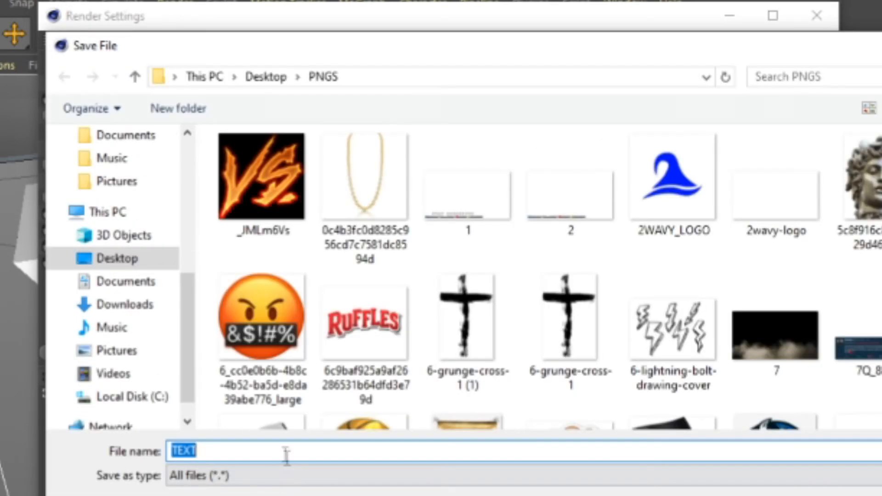
{"action": "double_click", "coordinate": [271, 454]}
{"action": "key", "text": "Return"}
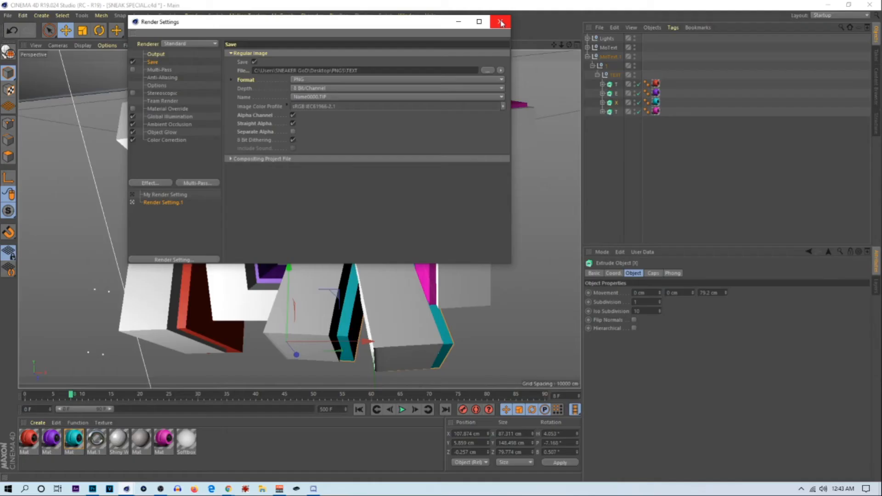
{"action": "left_click", "coordinate": [816, 15]}
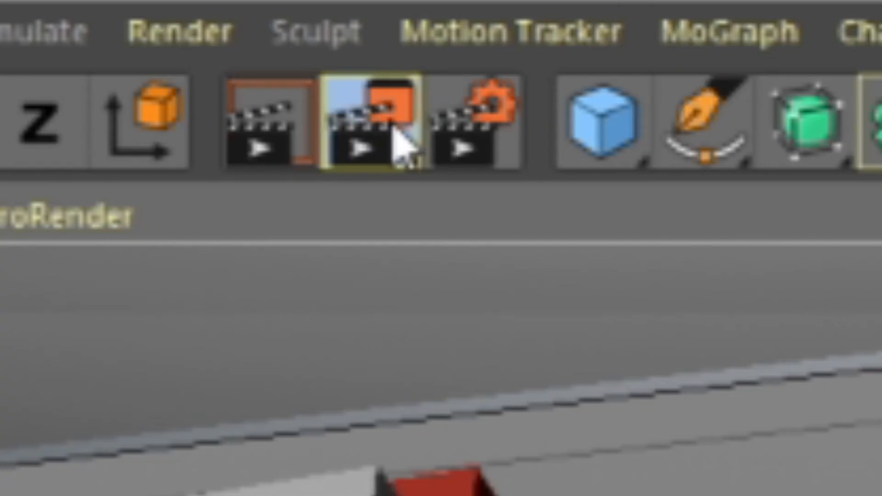
Step: Test-render the scene in the Picture Viewer, viewing it at 40% zoom, and stop the render before it completes
{"action": "left_click", "coordinate": [226, 32]}
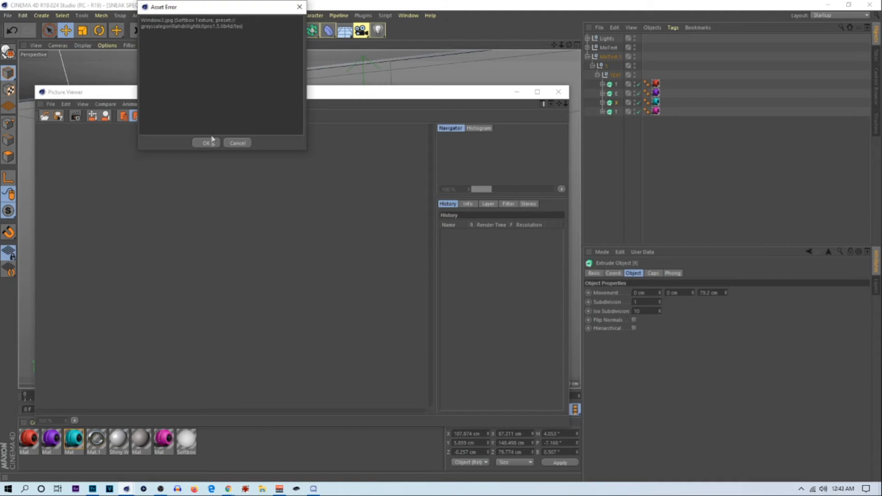
{"action": "left_click", "coordinate": [212, 142]}
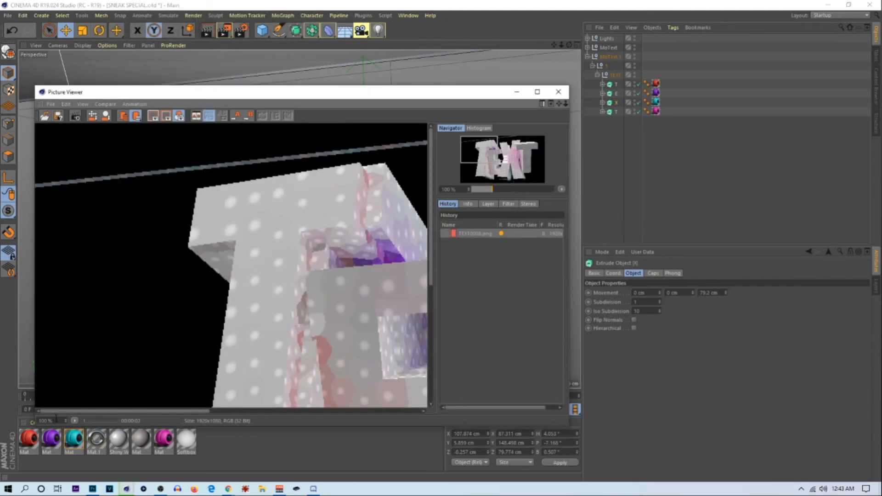
{"action": "double_click", "coordinate": [45, 421]}
{"action": "type", "text": "40"}
{"action": "key", "text": "Return"}
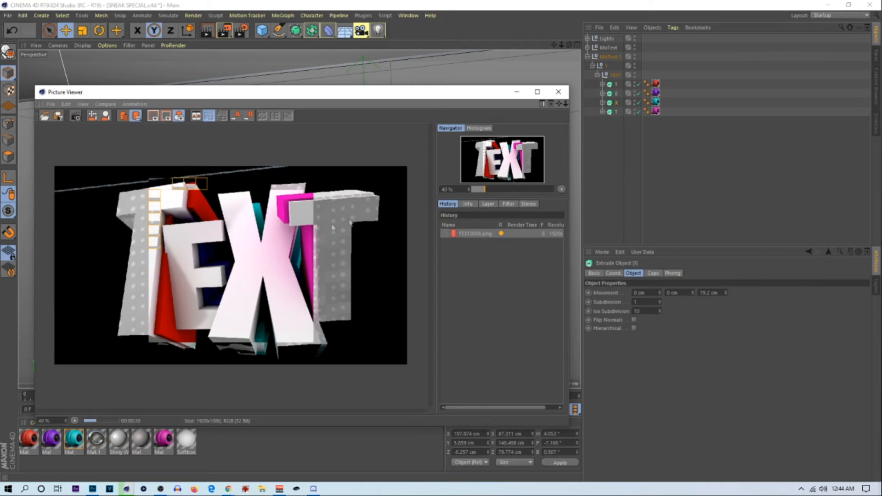
{"action": "left_click", "coordinate": [558, 91]}
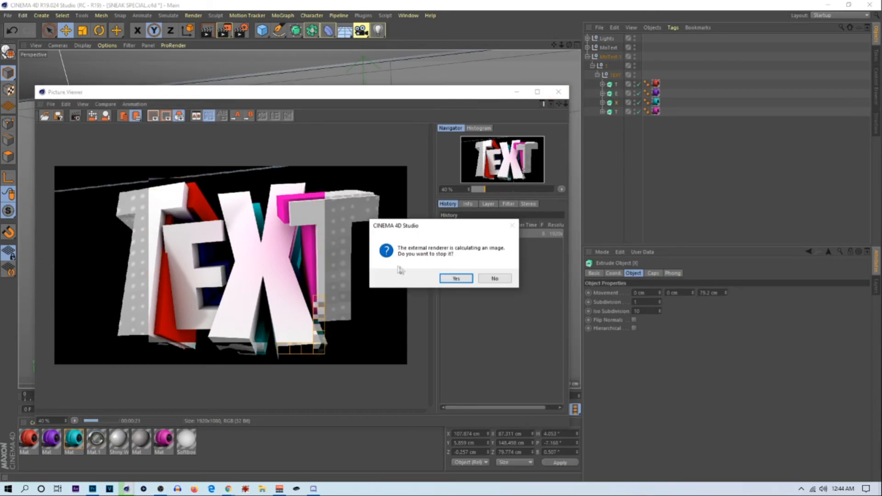
{"action": "left_click", "coordinate": [455, 278]}
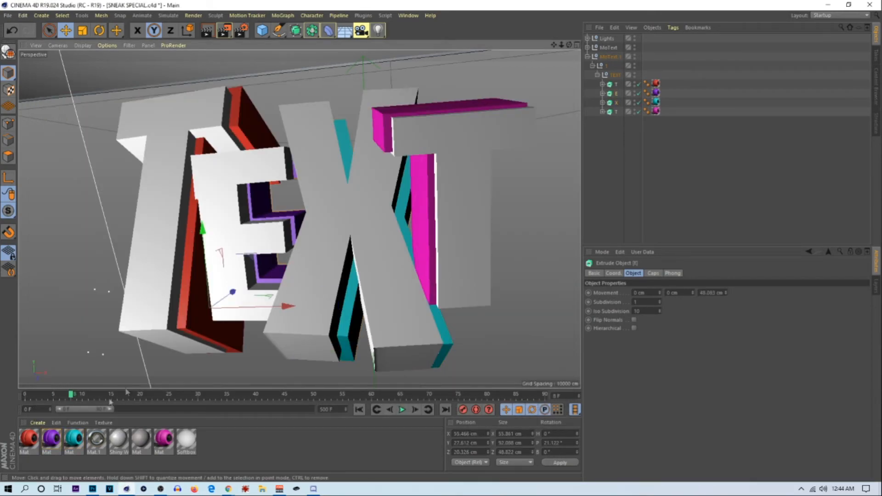
Step: Set the purple material's colour saturation to 70% and render the scene again to the Picture Viewer
{"action": "double_click", "coordinate": [51, 438]}
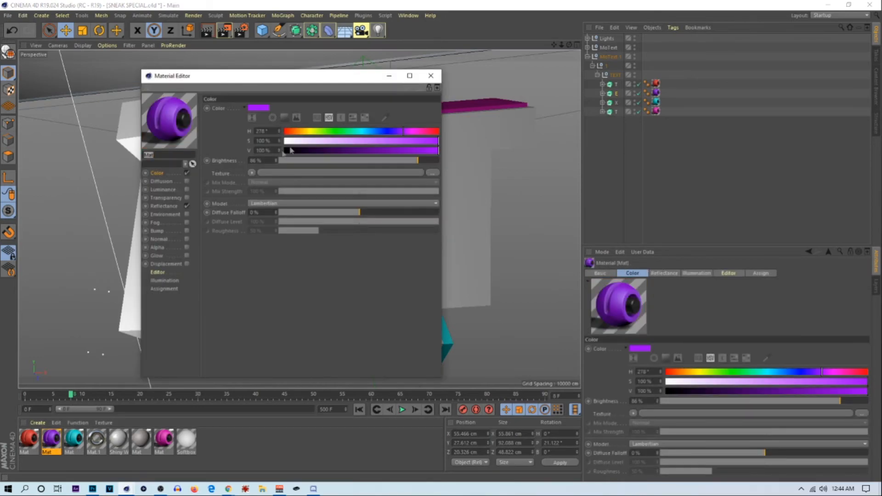
{"action": "left_click_drag", "start_coordinate": [422, 142], "coordinate": [404, 142]}
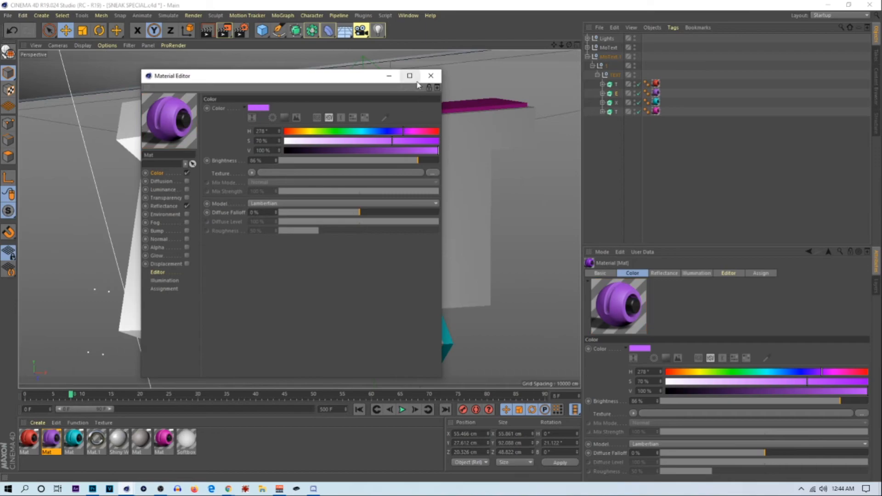
{"action": "left_click", "coordinate": [431, 76]}
{"action": "left_click", "coordinate": [224, 30]}
{"action": "left_click", "coordinate": [253, 227]}
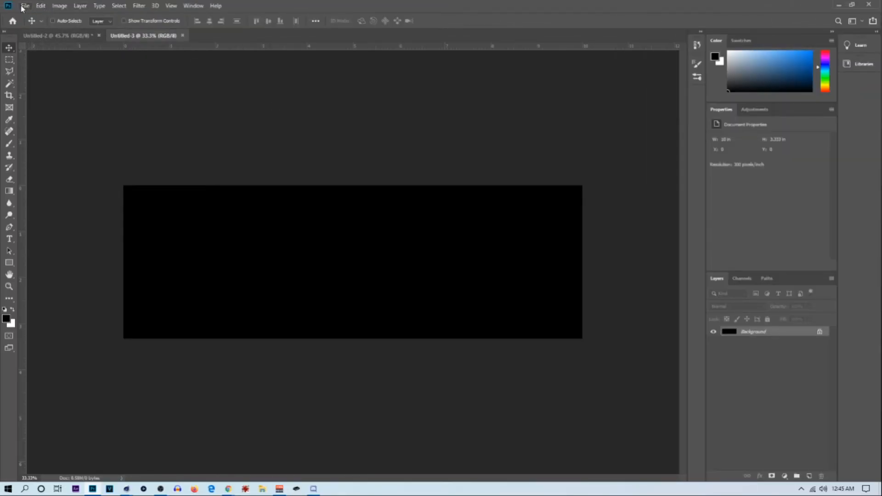
Step: In Photoshop, place the rendered TEXT0008.png from the PNGS folder as an embedded image in the black Untitled-3 document
{"action": "left_click", "coordinate": [24, 6]}
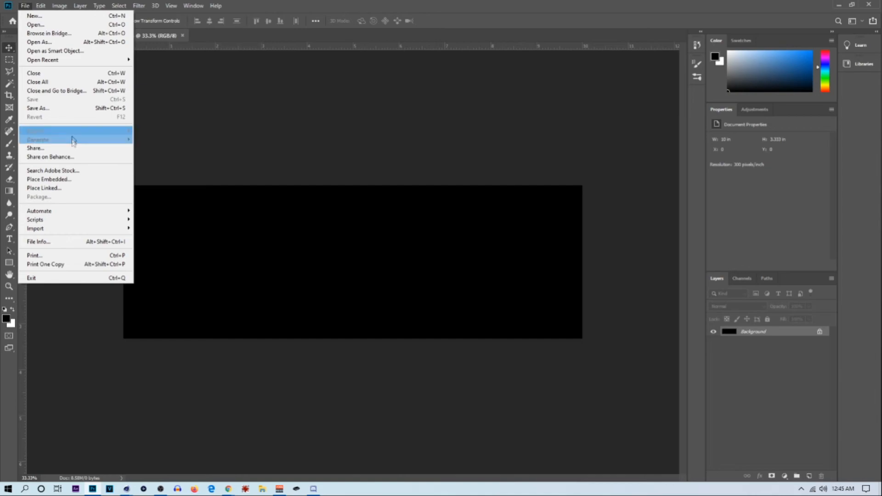
{"action": "left_click", "coordinate": [76, 180]}
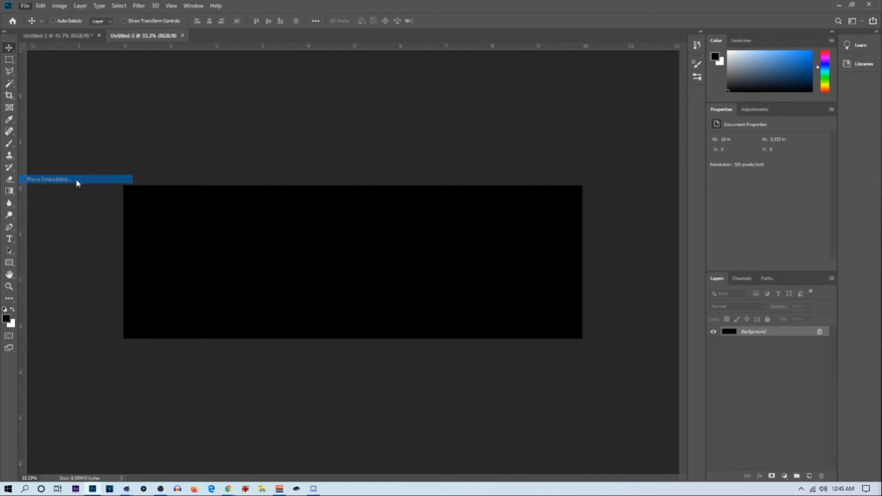
{"action": "scroll", "coordinate": [243, 88], "scroll_direction": "down", "scroll_amount": 5}
{"action": "scroll", "coordinate": [244, 87], "scroll_direction": "up", "scroll_amount": 5}
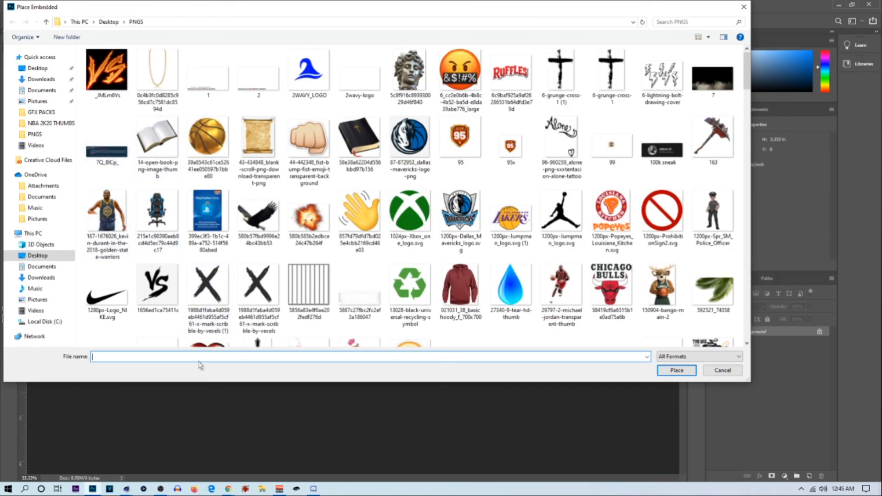
{"action": "type", "text": "TE"}
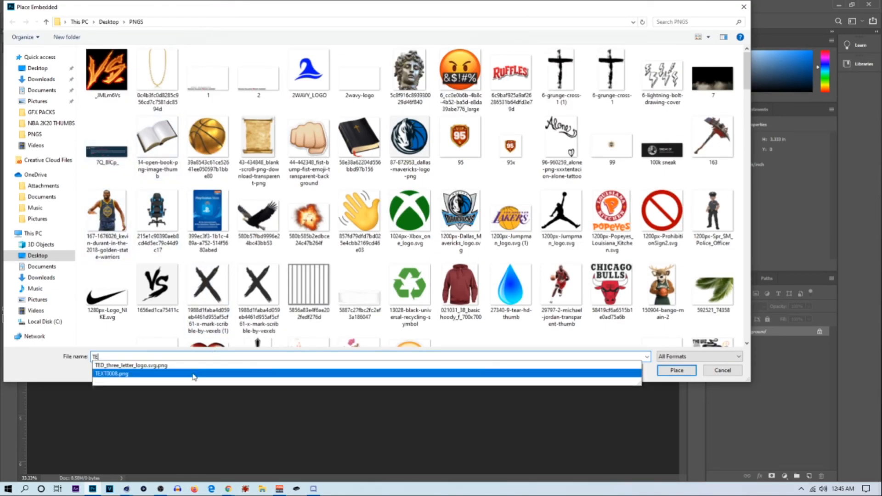
{"action": "left_click", "coordinate": [194, 375]}
{"action": "left_click", "coordinate": [665, 371]}
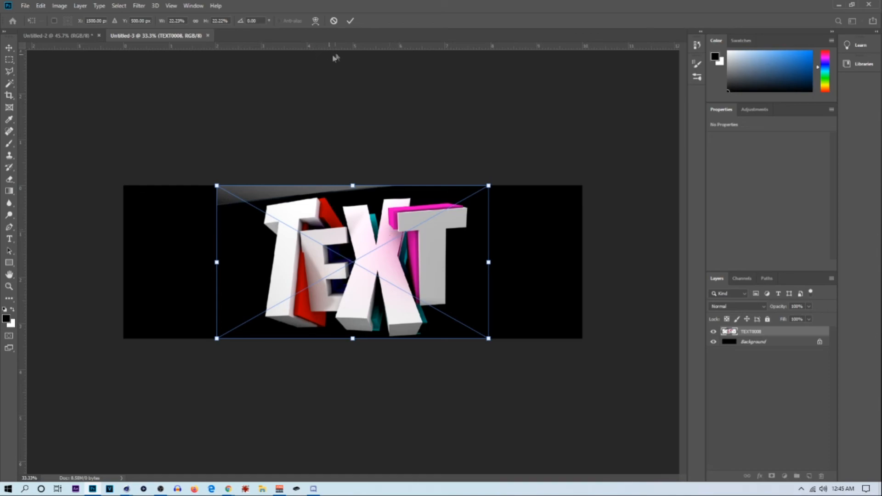
{"action": "left_click", "coordinate": [349, 21]}
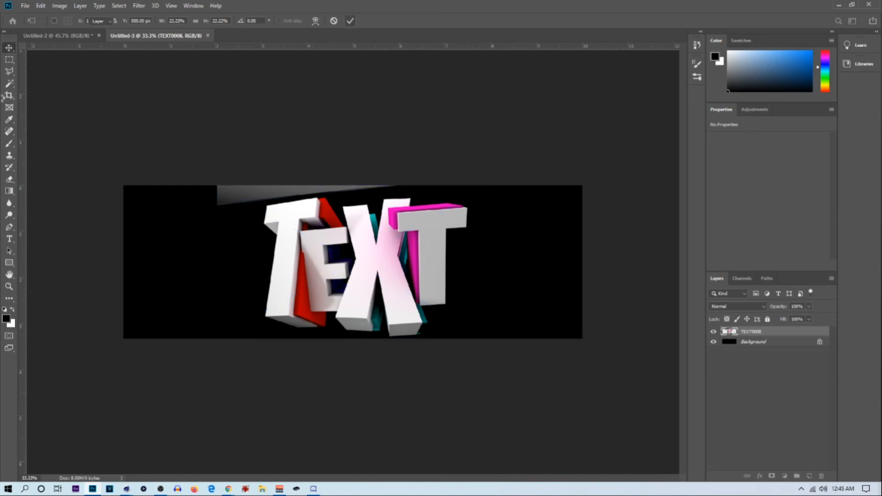
Step: Select the grey strip above the letters with the Polygonal Lasso, rasterize the TEXT0008 layer, delete the strip and clear the selection
{"action": "left_click", "coordinate": [11, 71]}
{"action": "mouse_move", "coordinate": [461, 187]}
{"action": "left_mouse_down"}
{"action": "mouse_move", "coordinate": [286, 200]}
{"action": "mouse_move", "coordinate": [196, 222]}
{"action": "mouse_move", "coordinate": [187, 204]}
{"action": "mouse_move", "coordinate": [380, 145]}
{"action": "mouse_move", "coordinate": [520, 204]}
{"action": "mouse_move", "coordinate": [466, 189]}
{"action": "left_mouse_up"}
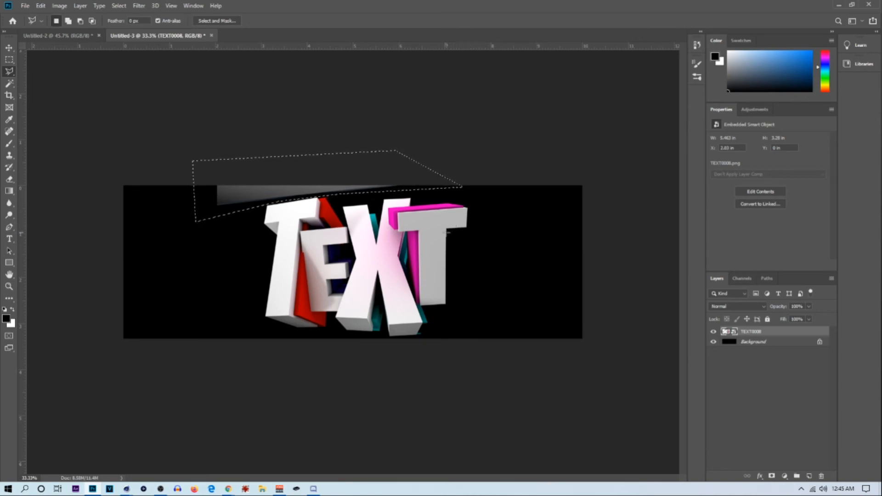
{"action": "key", "text": "Delete"}
{"action": "left_click", "coordinate": [428, 182]}
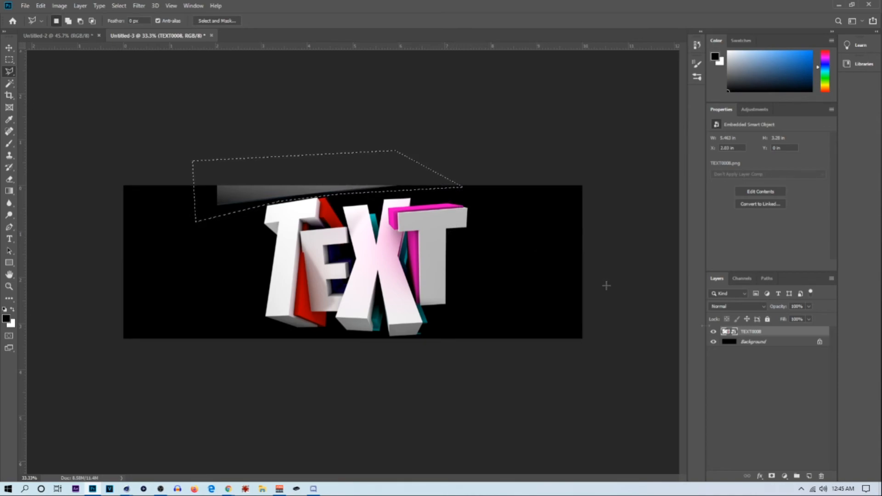
{"action": "right_click", "coordinate": [748, 336]}
{"action": "left_click", "coordinate": [735, 252]}
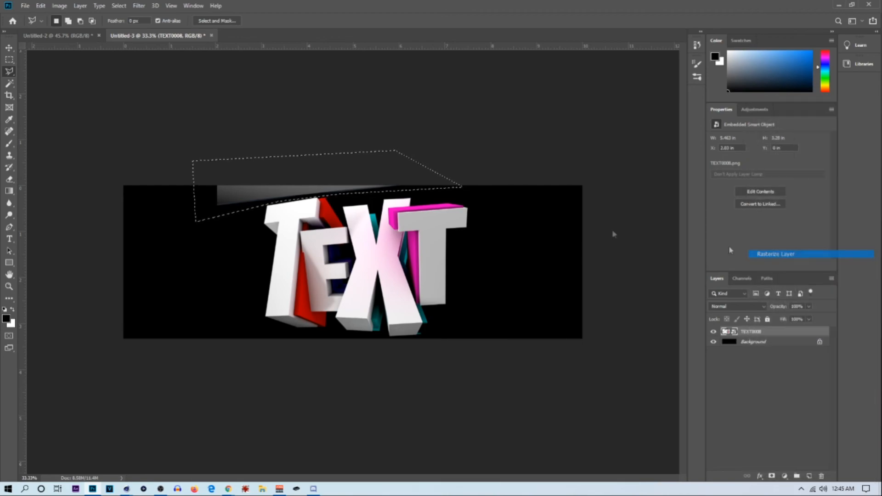
{"action": "key", "text": "Delete"}
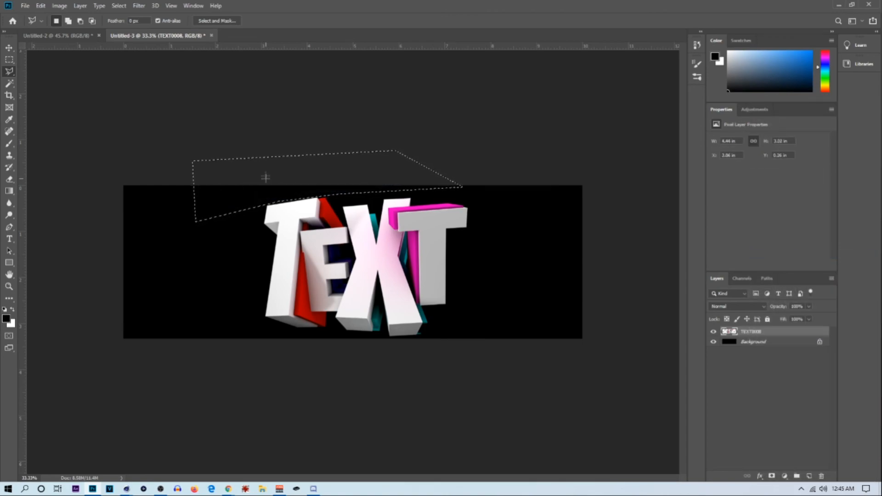
{"action": "key", "text": "ctrl+d"}
Step: Move the TEXT0008 layer slightly on the black canvas, to about X 3 in and Y 0.26 in
{"action": "scroll", "coordinate": [299, 189], "scroll_direction": "up", "scroll_amount": 8, "text": "alt"}
{"action": "scroll", "coordinate": [332, 200], "scroll_direction": "down", "scroll_amount": 8, "text": "alt"}
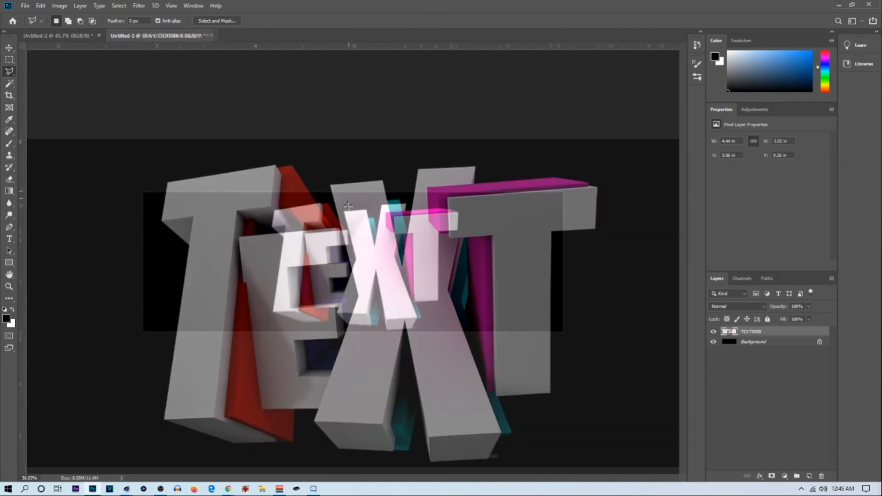
{"action": "scroll", "coordinate": [116, 175], "scroll_direction": "up", "scroll_amount": 5, "text": "alt"}
{"action": "left_click", "coordinate": [9, 47]}
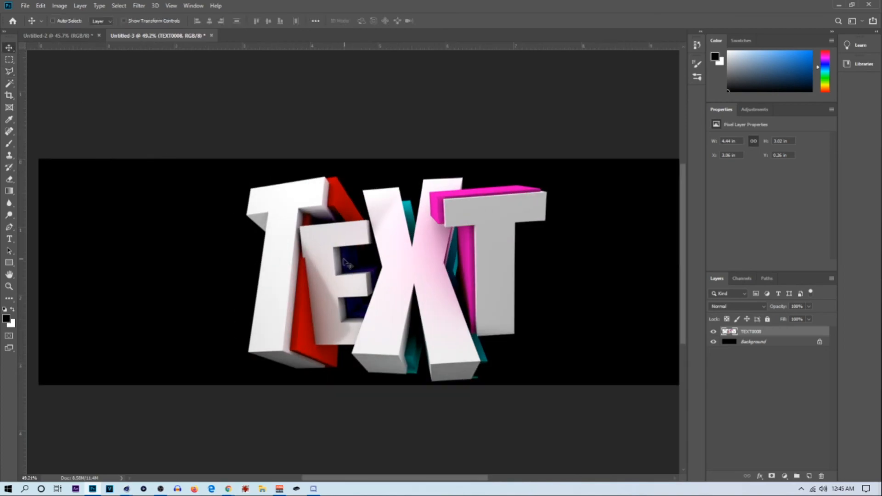
{"action": "mouse_move", "coordinate": [371, 261]}
{"action": "left_mouse_down"}
{"action": "mouse_move", "coordinate": [351, 253]}
{"action": "mouse_move", "coordinate": [366, 244]}
{"action": "left_mouse_up"}
{"action": "scroll", "coordinate": [365, 244], "scroll_direction": "down", "scroll_amount": 2, "text": "alt"}
{"action": "scroll", "coordinate": [366, 262], "scroll_direction": "up", "scroll_amount": 4, "text": "alt"}
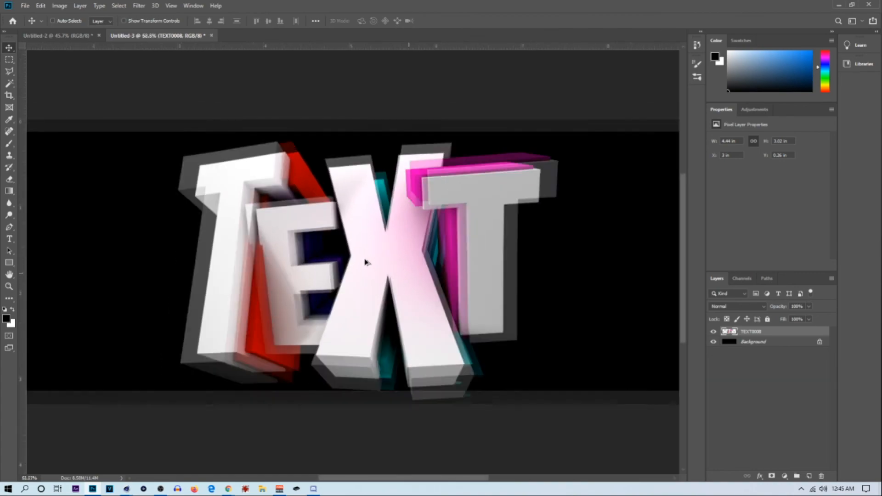
{"action": "scroll", "coordinate": [359, 262], "scroll_direction": "down", "scroll_amount": 2, "text": "alt"}
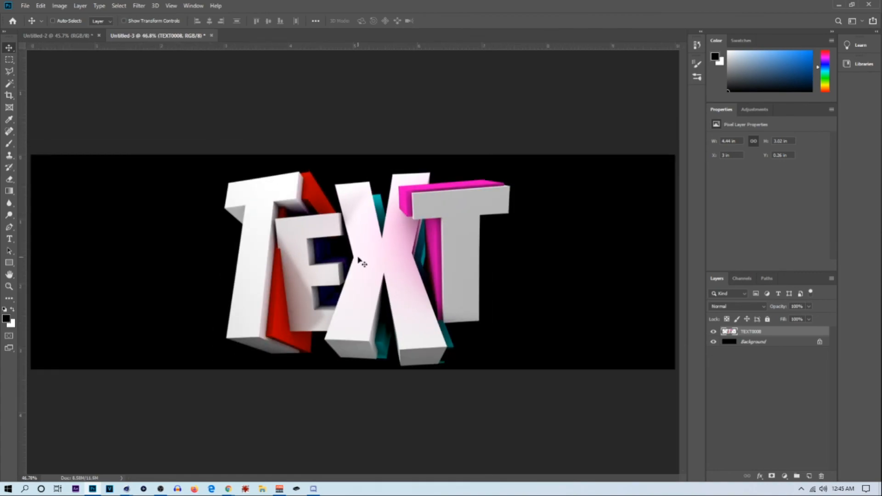